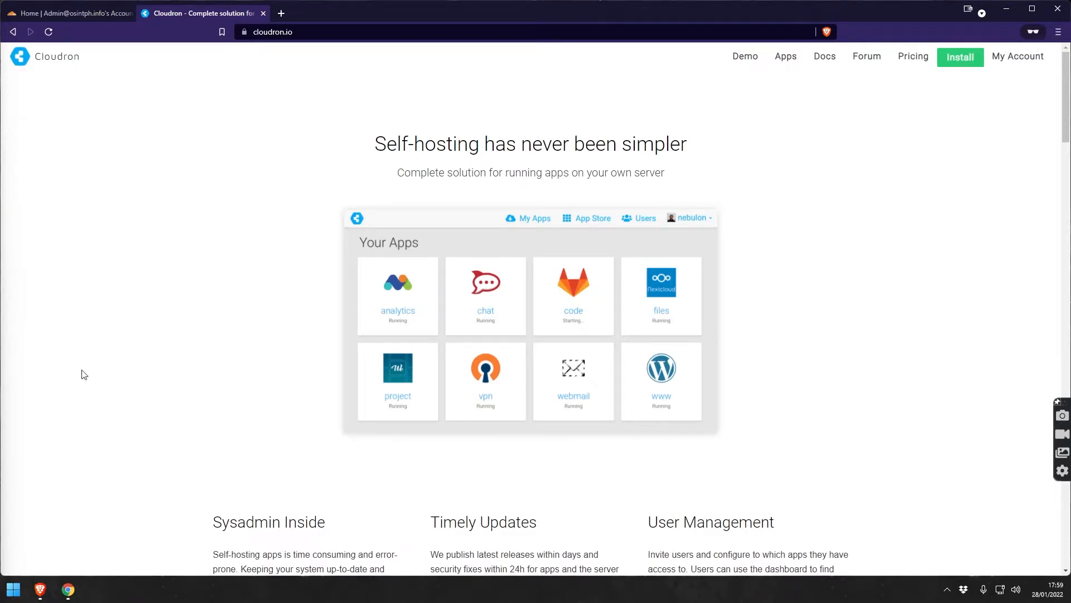
Switch to Oracle Cloud's empty Compute Instances list for the demo compartment.
click(77, 591)
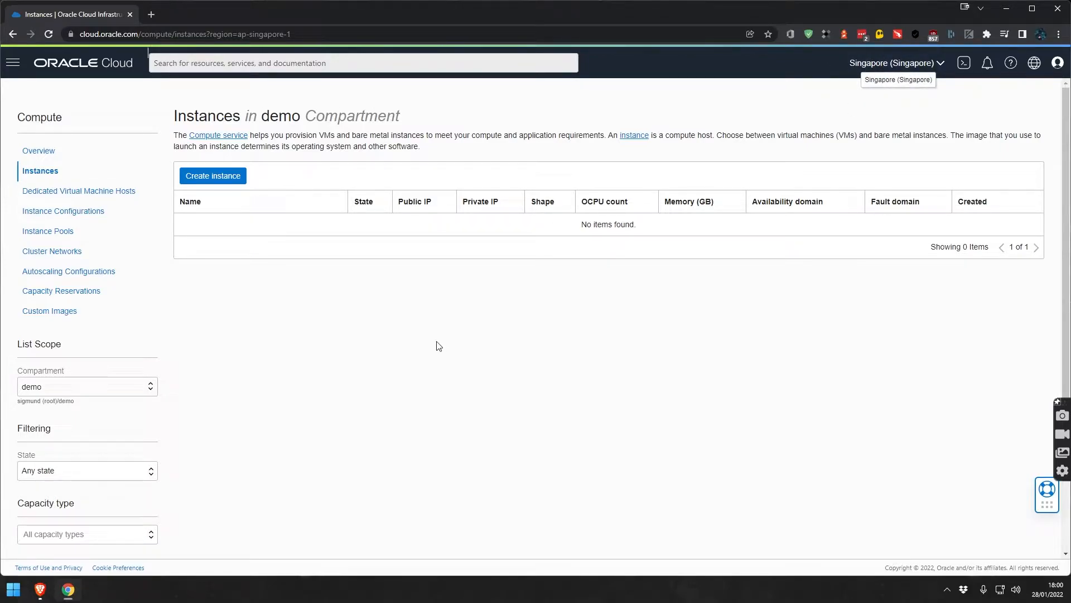
Start a new compute instance and set its image to Canonical Ubuntu 20.04.
click(226, 178)
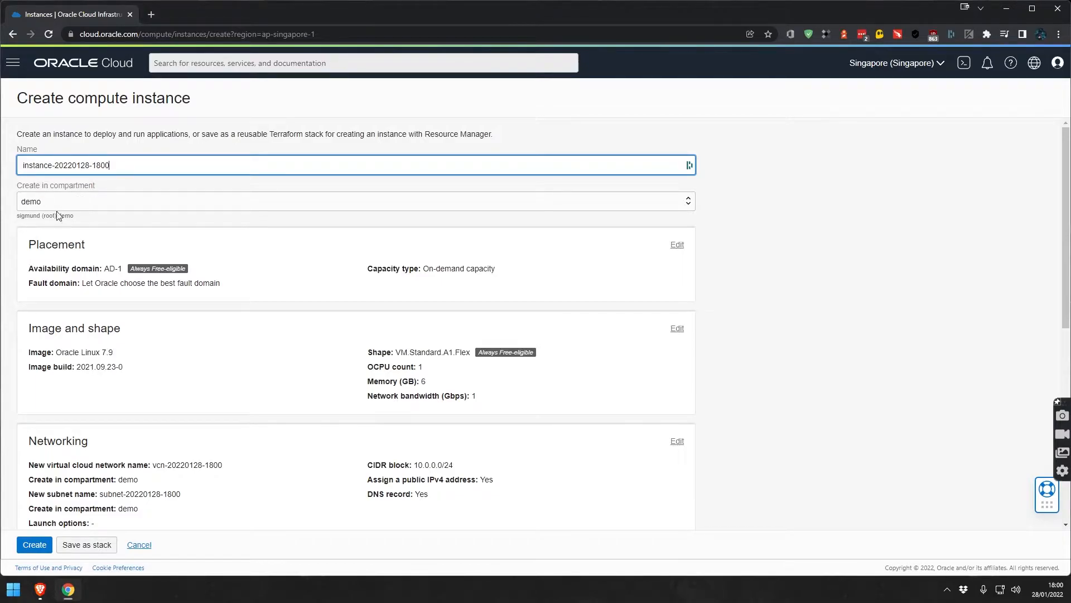
scroll(470, 246, down, 2)
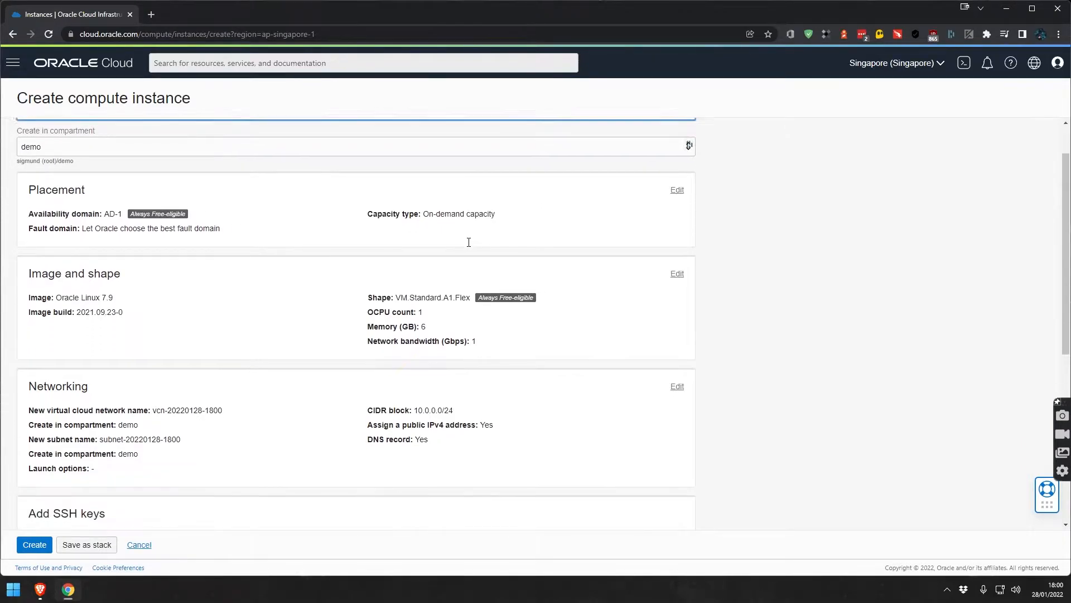
scroll(463, 242, down, 1)
scroll(463, 241, up, 3)
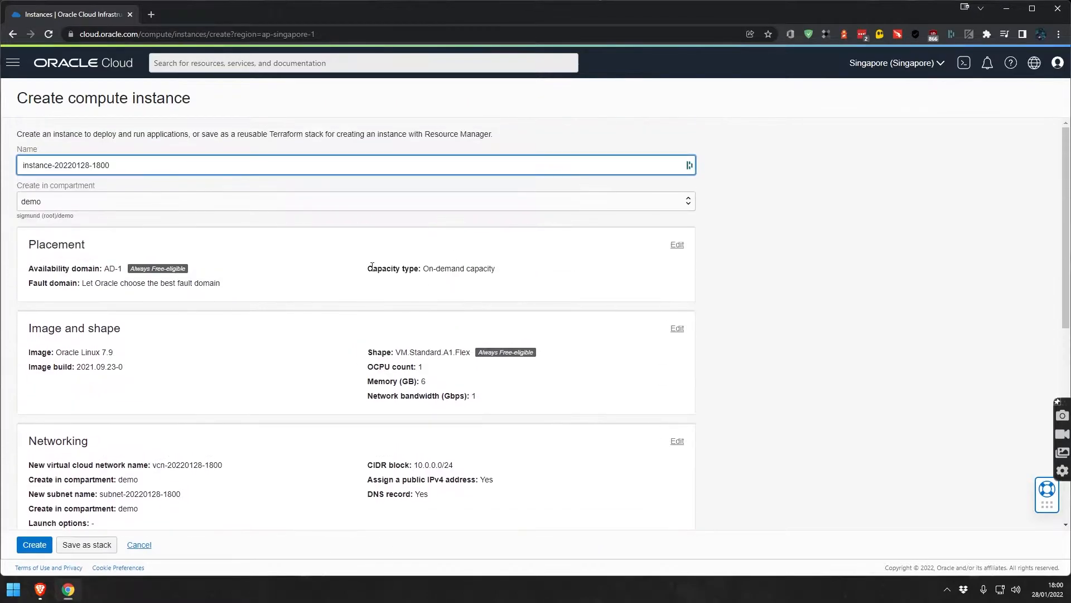
click(677, 328)
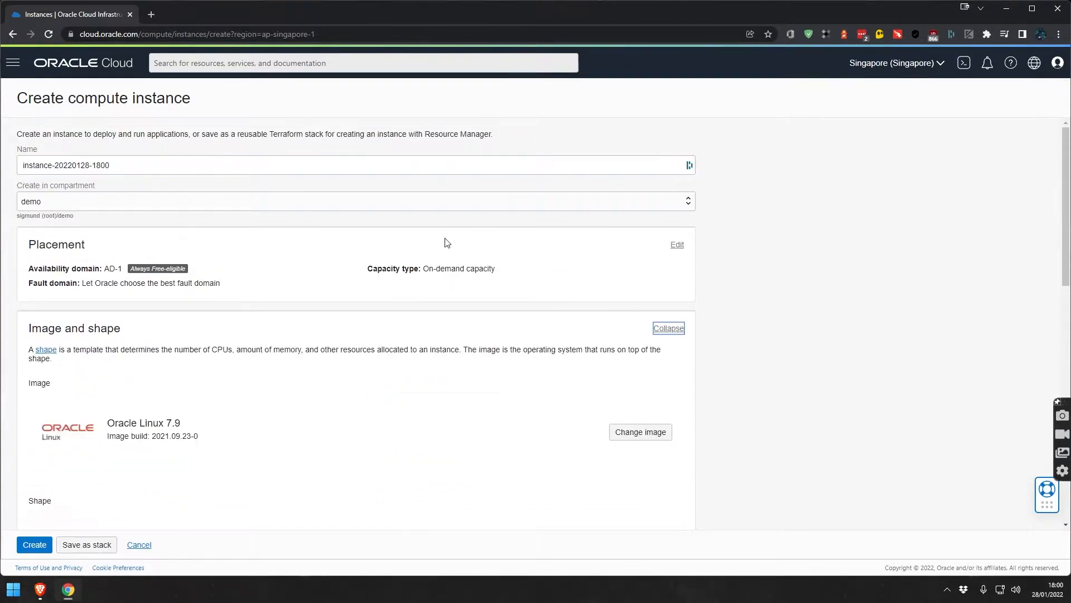
scroll(232, 385, down, 1)
scroll(464, 320, down, 1)
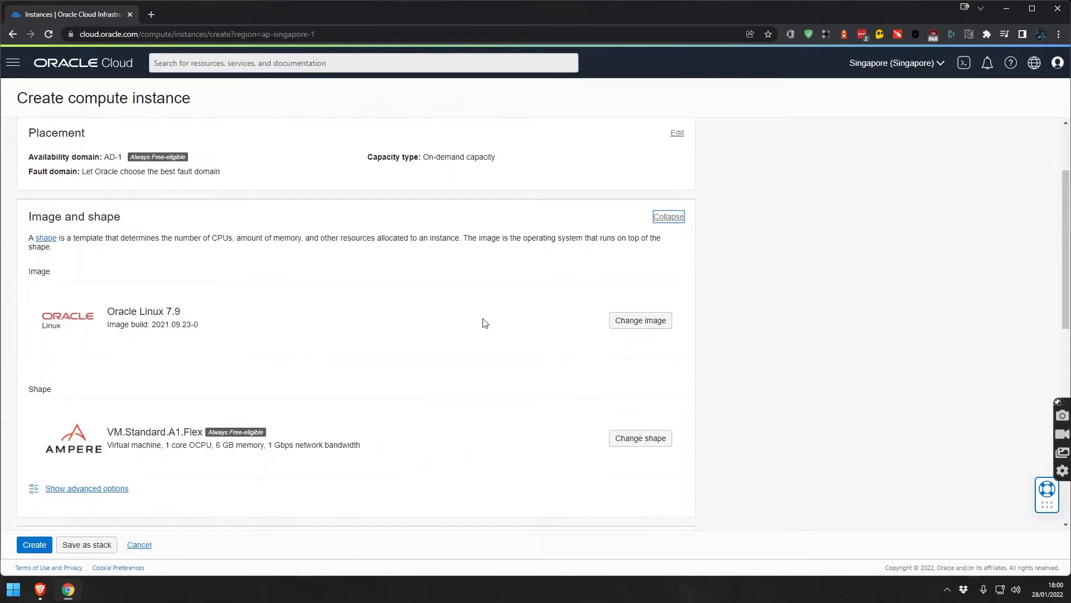
click(637, 323)
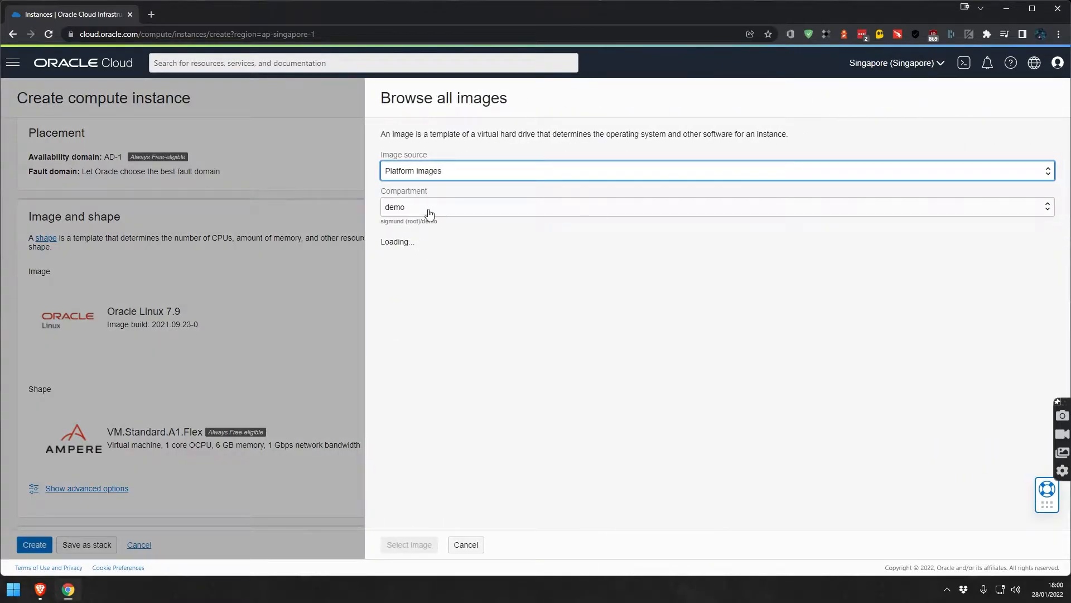
click(395, 327)
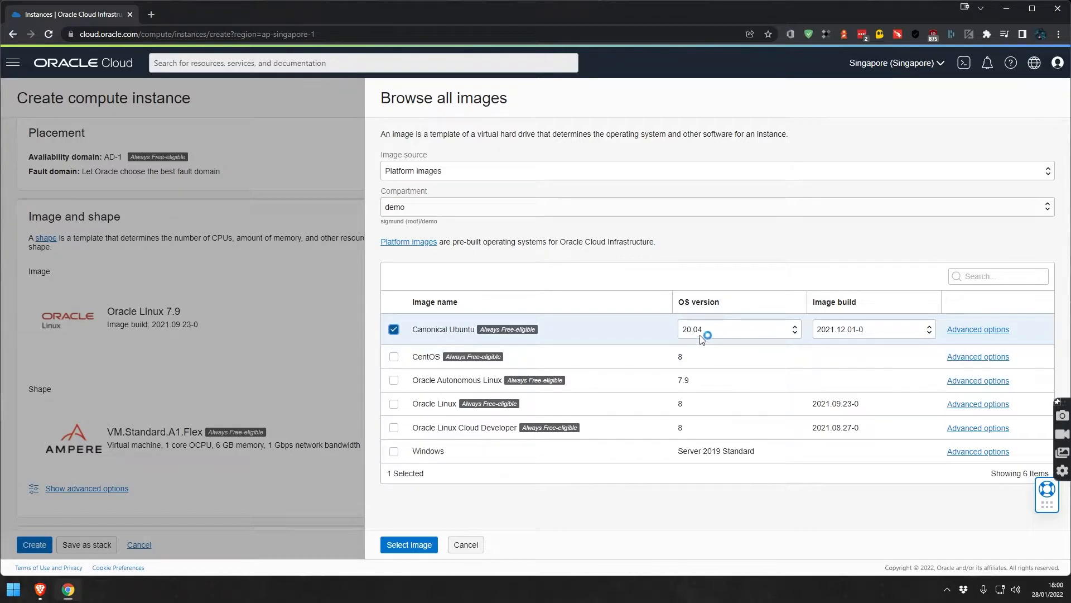
click(419, 549)
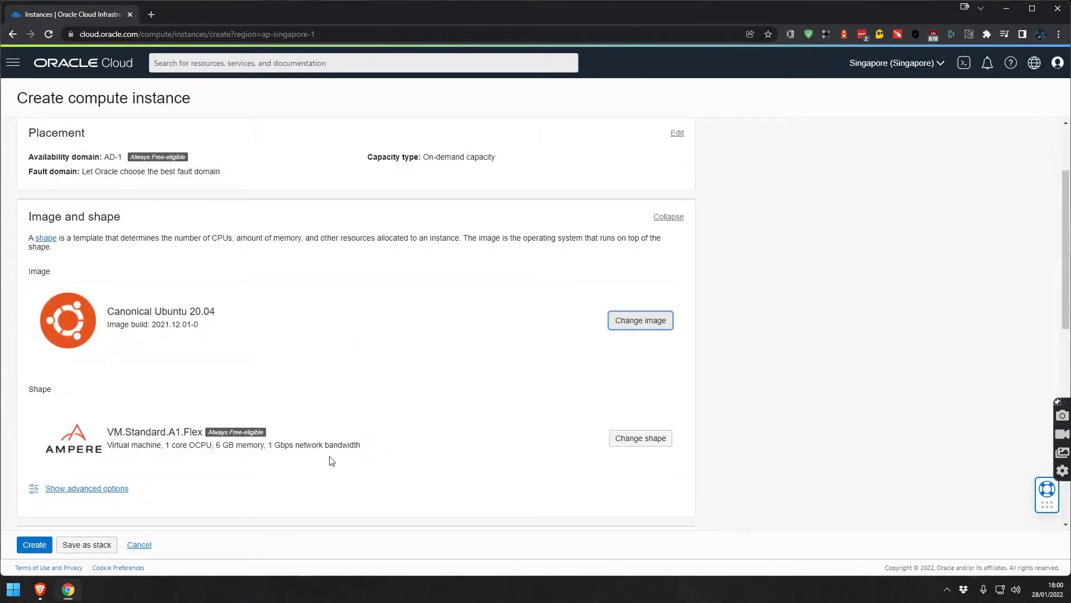
Change the instance shape to Intel VM.Standard3.Flex with 1 OCPU and 16 GB memory.
click(639, 442)
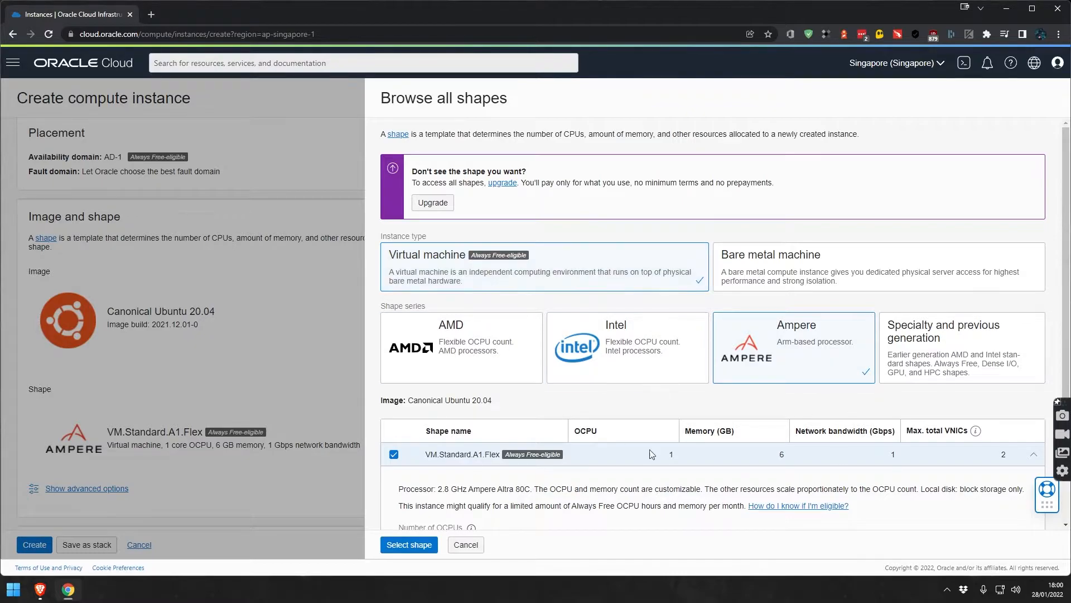
click(625, 357)
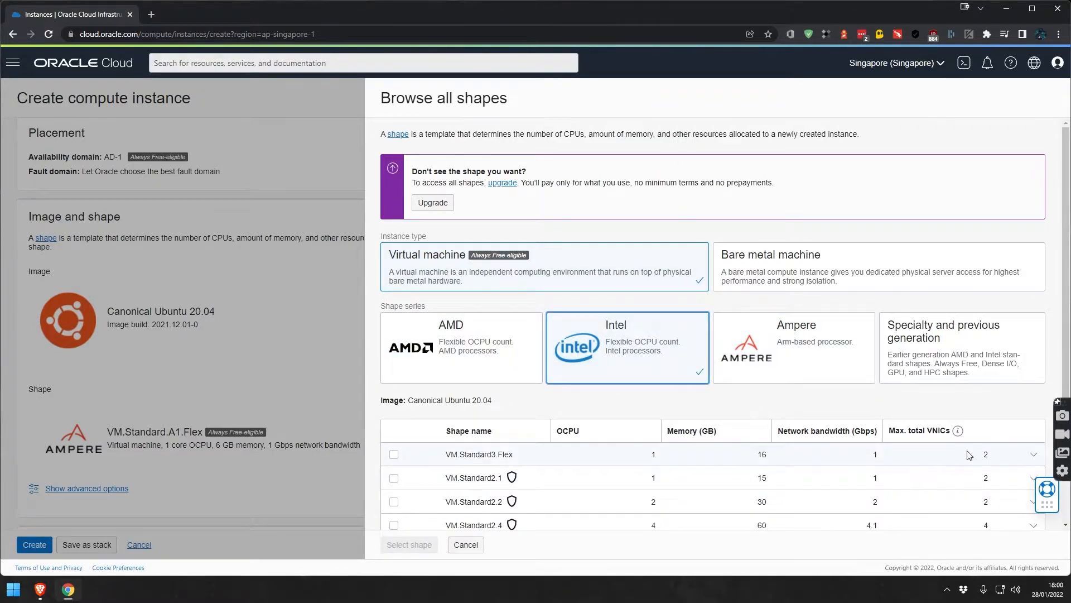
mouse_move(511, 477)
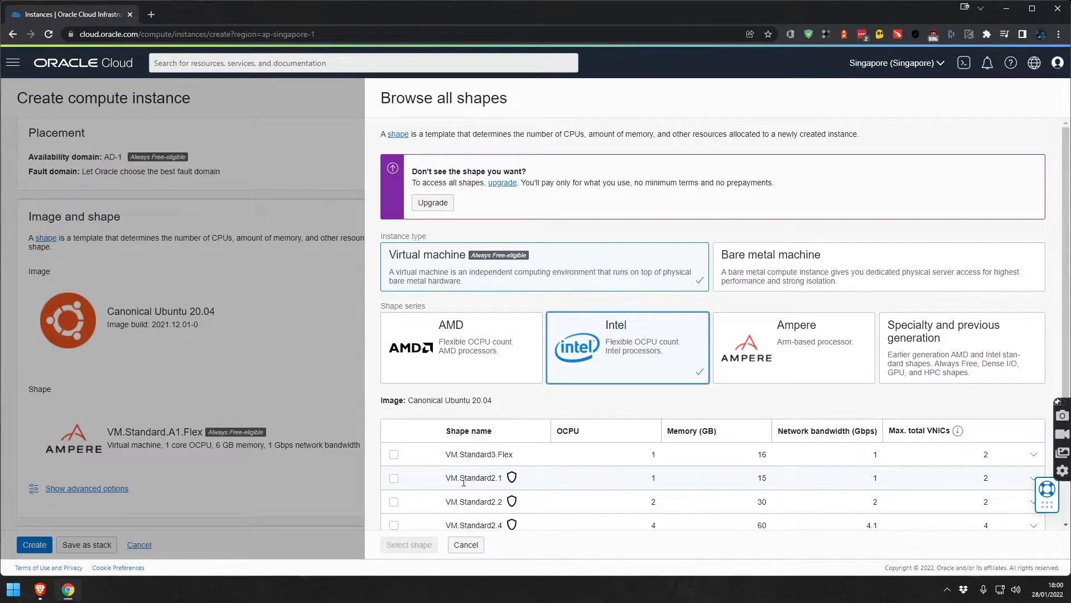
click(393, 454)
scroll(552, 464, down, 2)
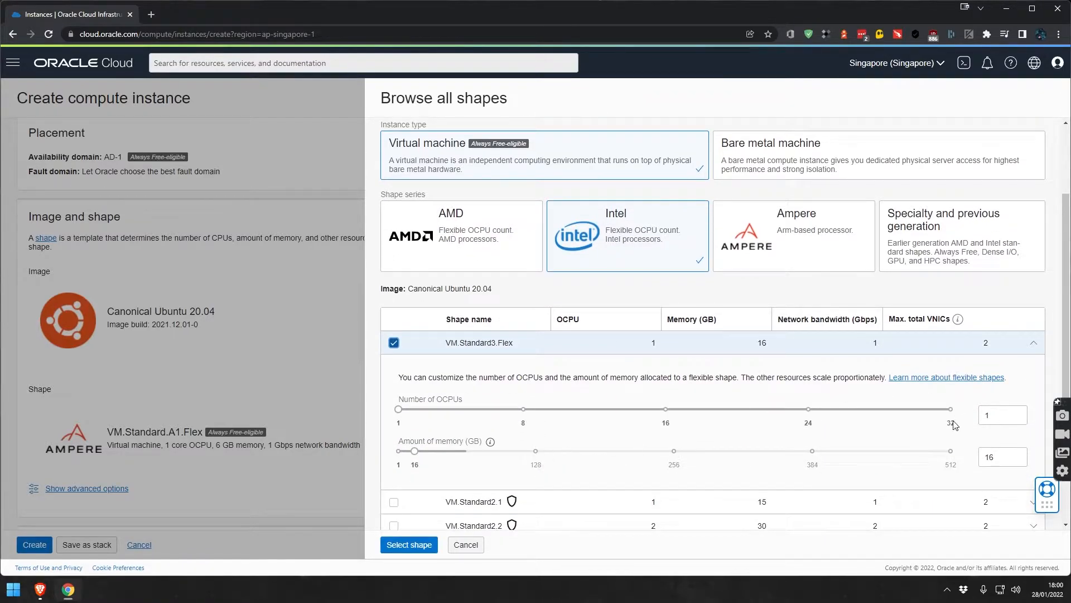
scroll(553, 465, down, 3)
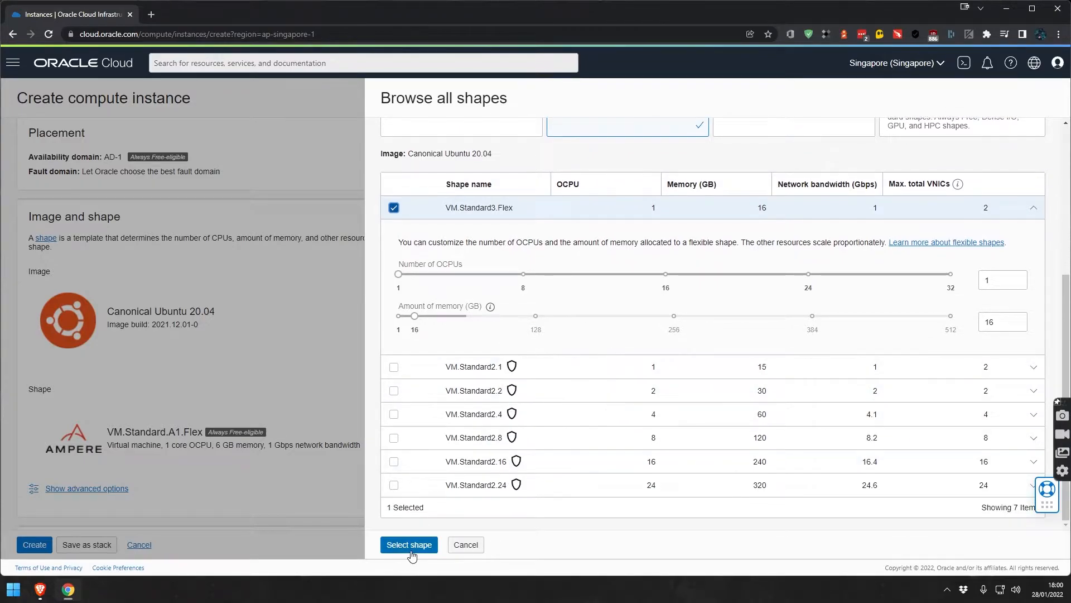
click(410, 545)
scroll(265, 250, down, 7)
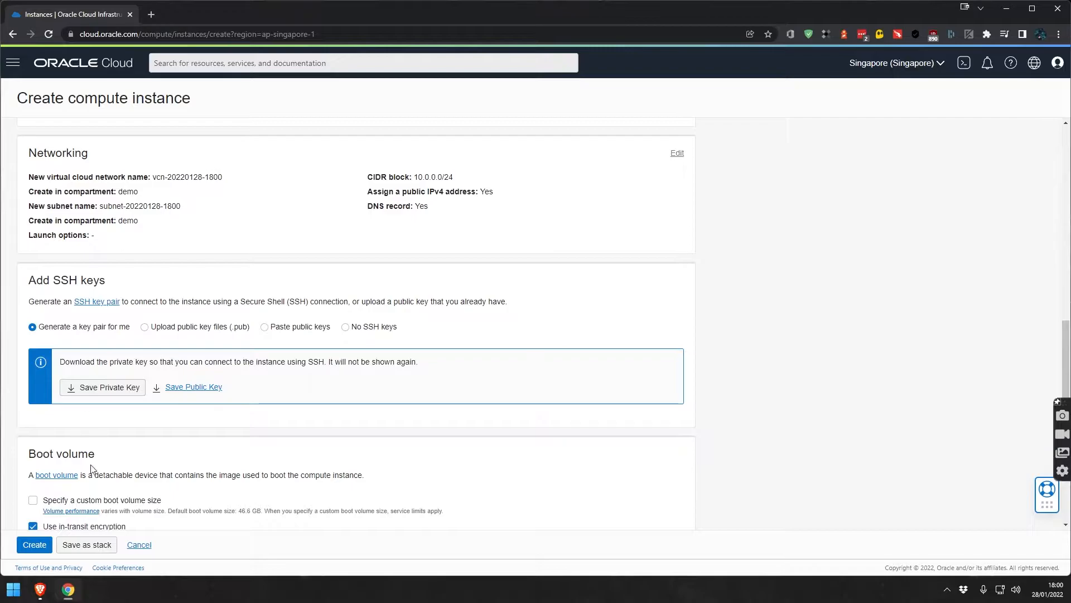
Save the generated private and public SSH keys, then create the instance.
click(109, 386)
click(193, 387)
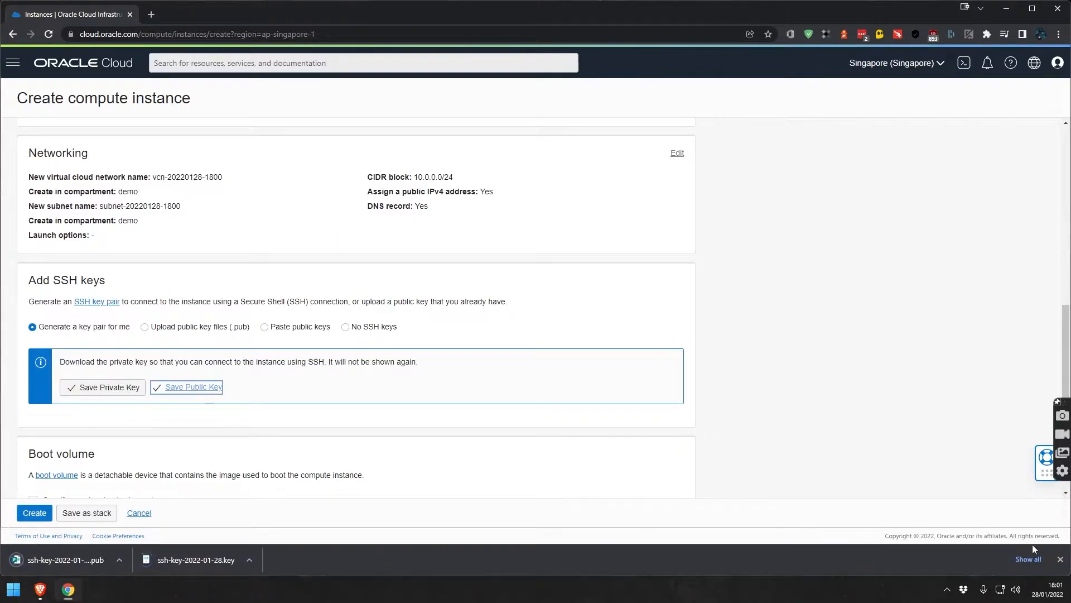
click(1061, 559)
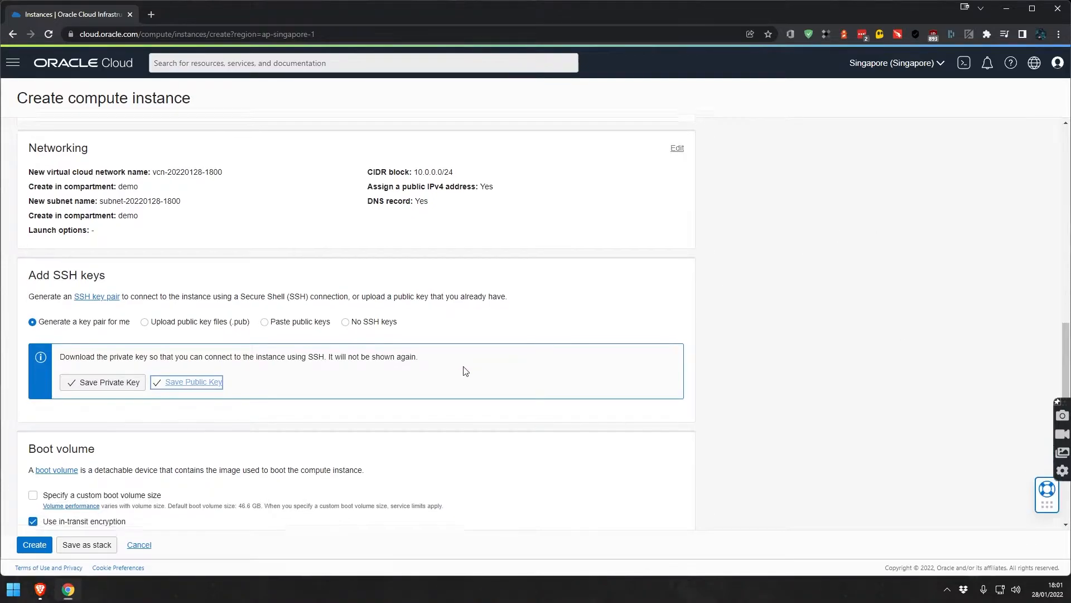
scroll(463, 368, down, 2)
click(35, 544)
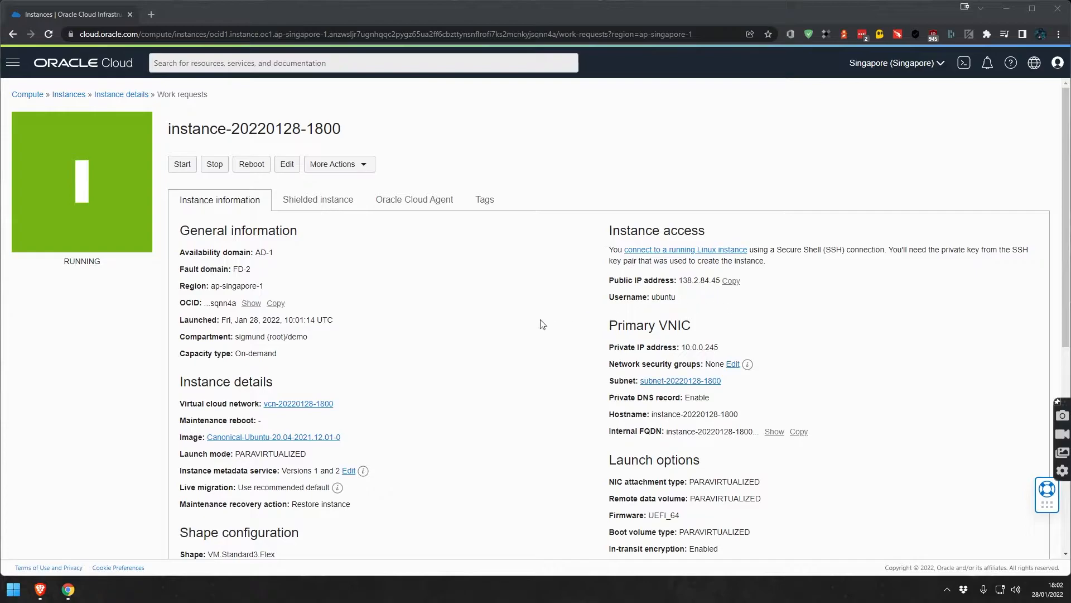
Go from the instance to its subnet's Default Security List ingress rules.
scroll(540, 323, down, 1)
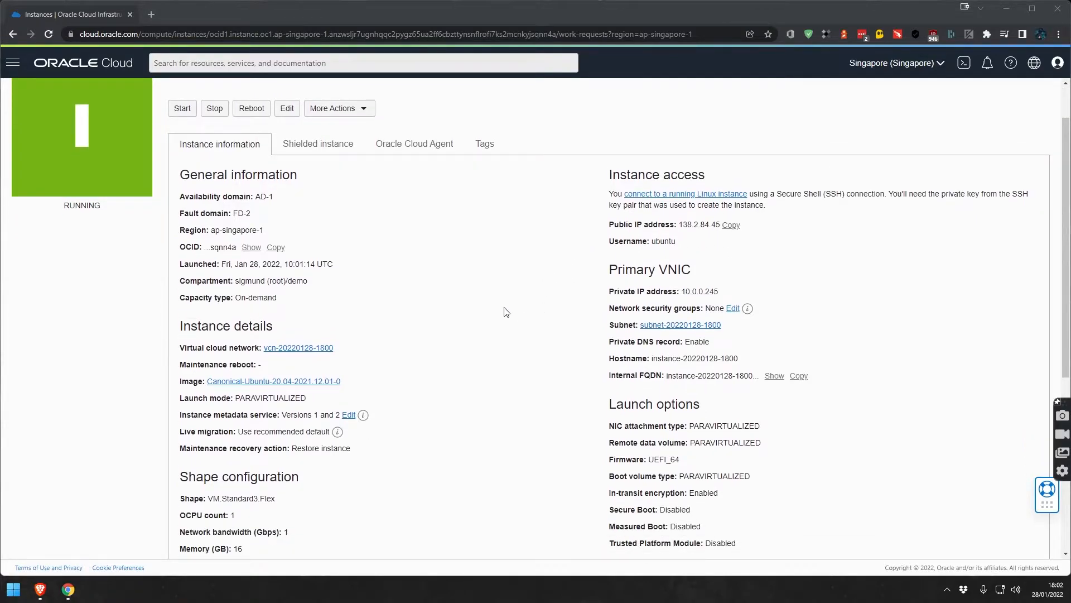
scroll(505, 311, down, 3)
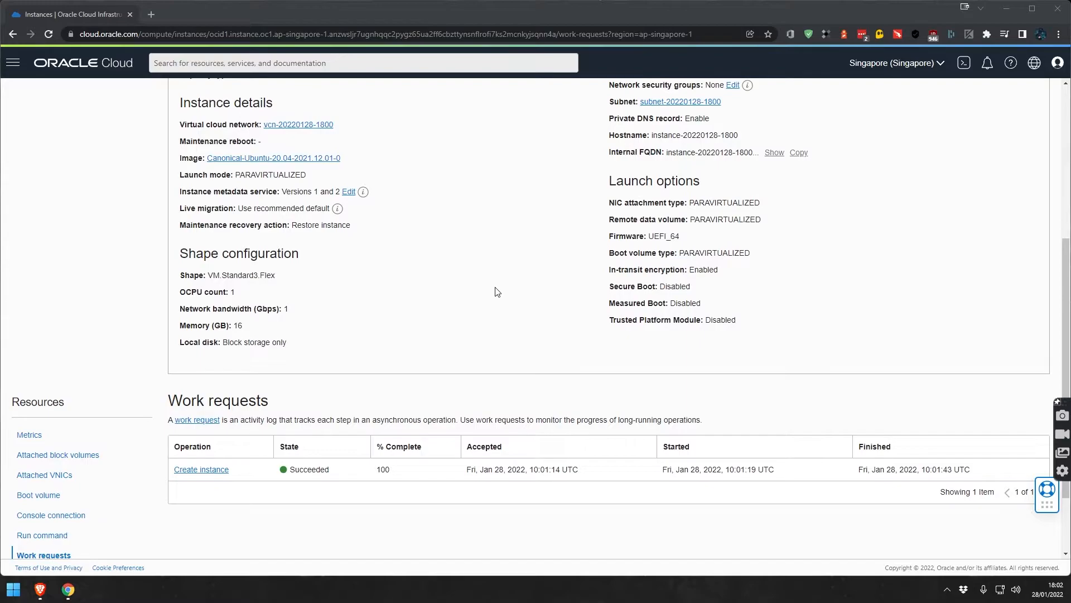
scroll(491, 290, up, 3)
scroll(484, 287, up, 1)
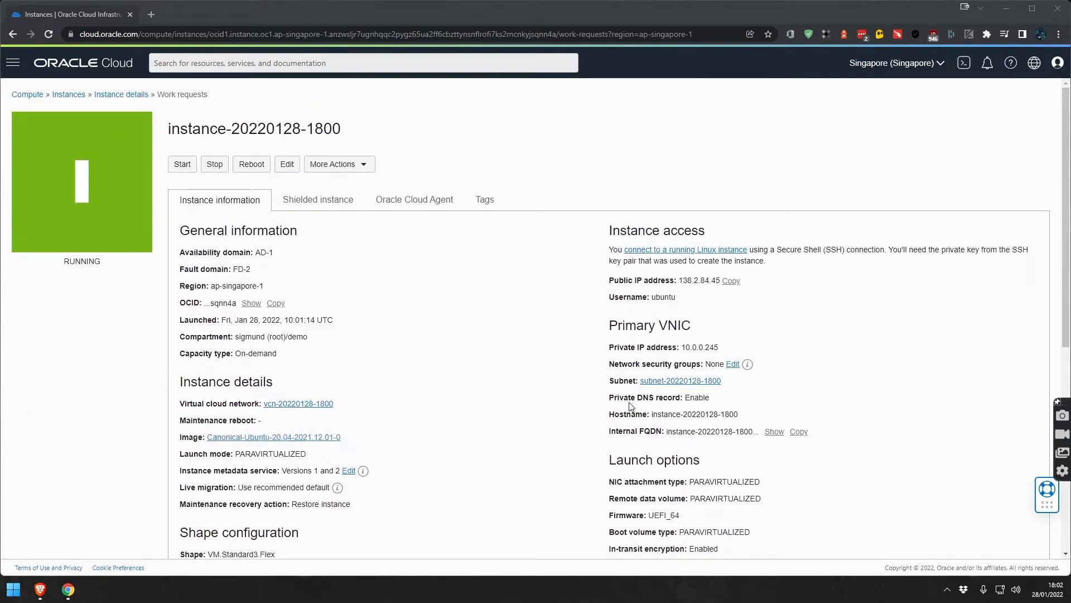
click(662, 382)
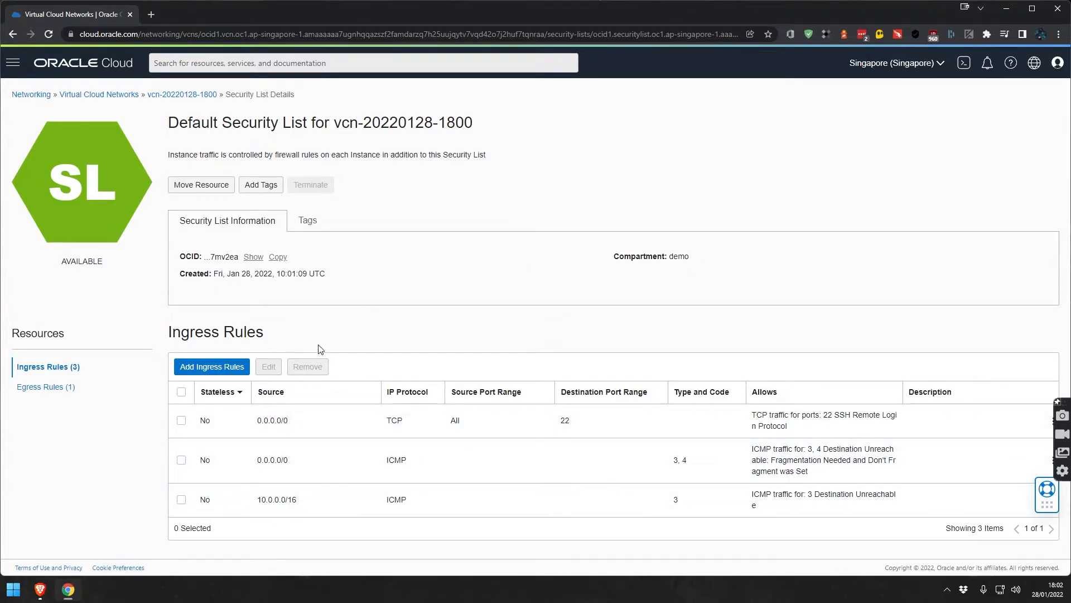
Add an ingress rule from 0.0.0.0/0 on port 80 described 'http allow'.
click(220, 371)
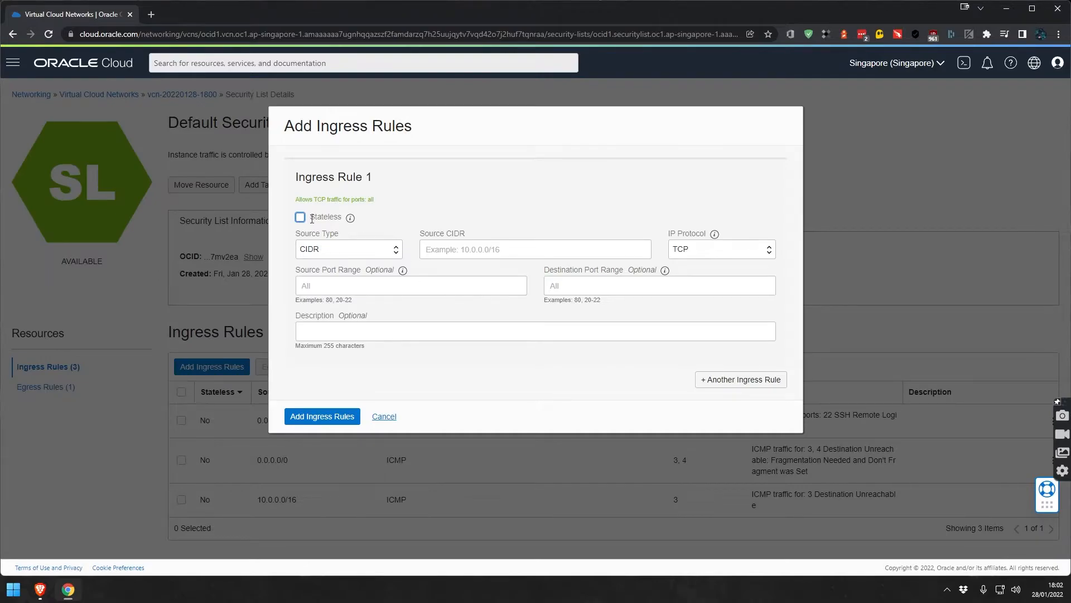
click(435, 253)
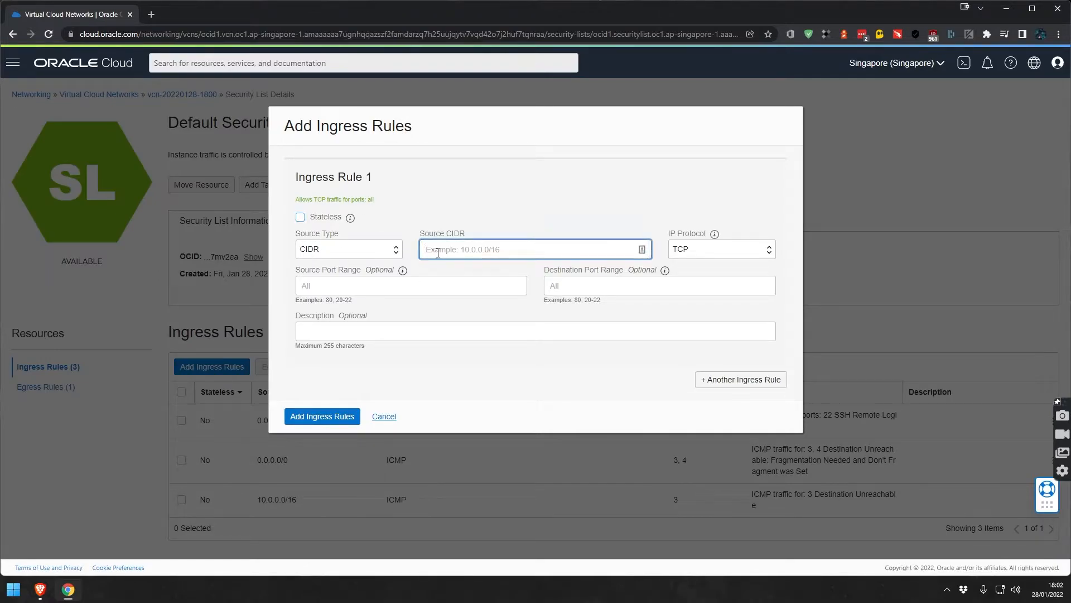
text(0.0.0.0)
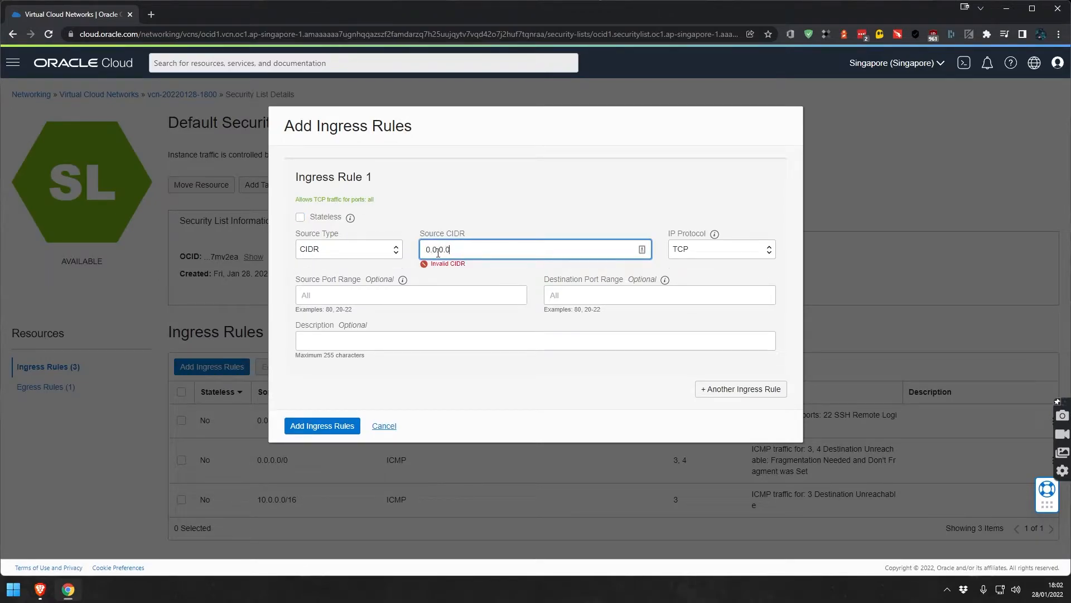
text(/0)
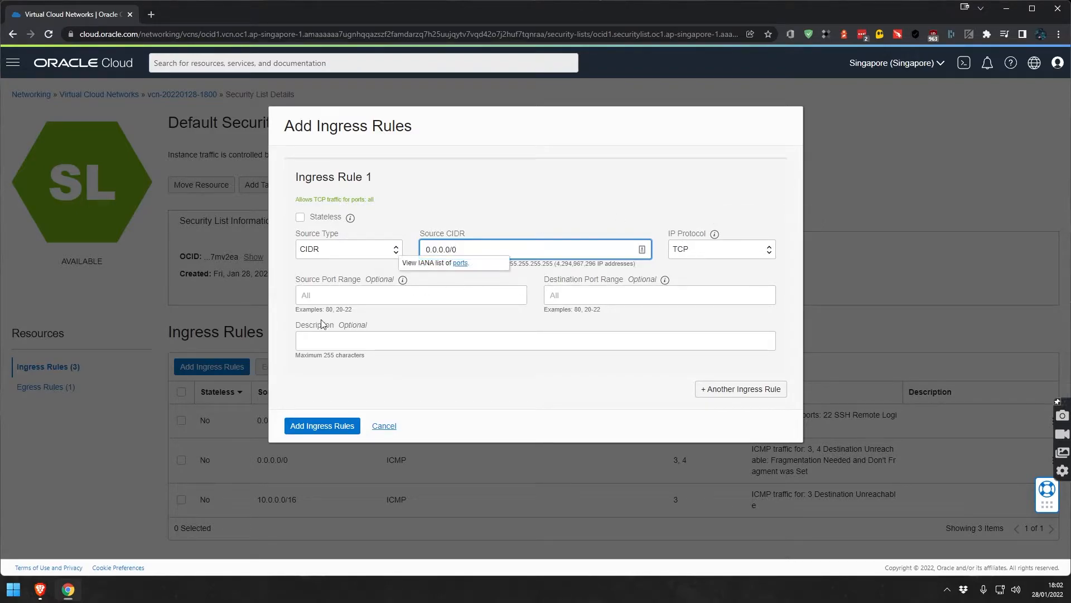
click(577, 300)
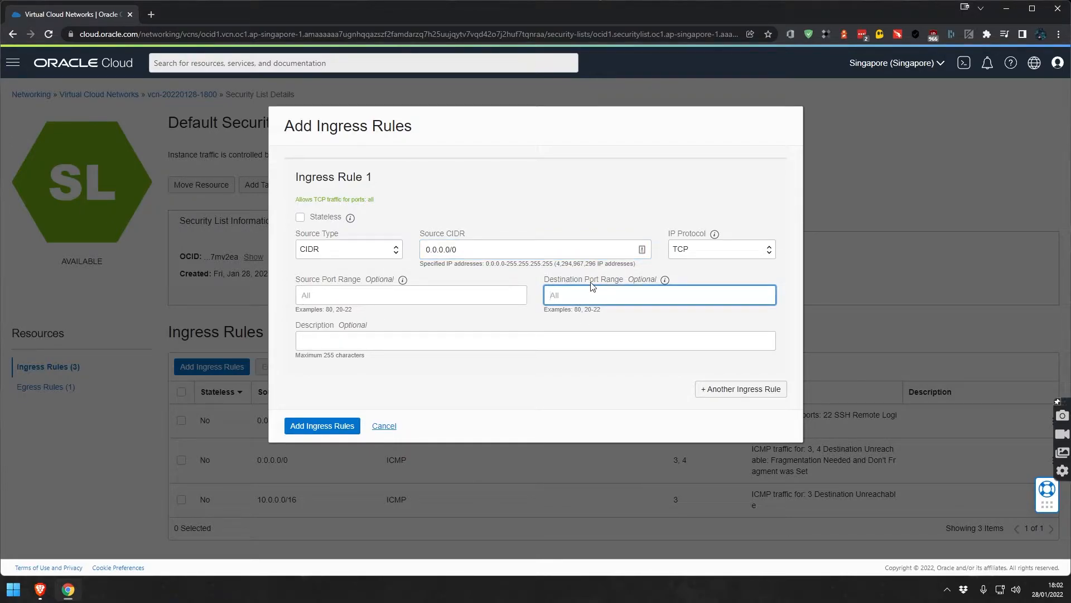
text(80)
click(412, 337)
text(http al;)
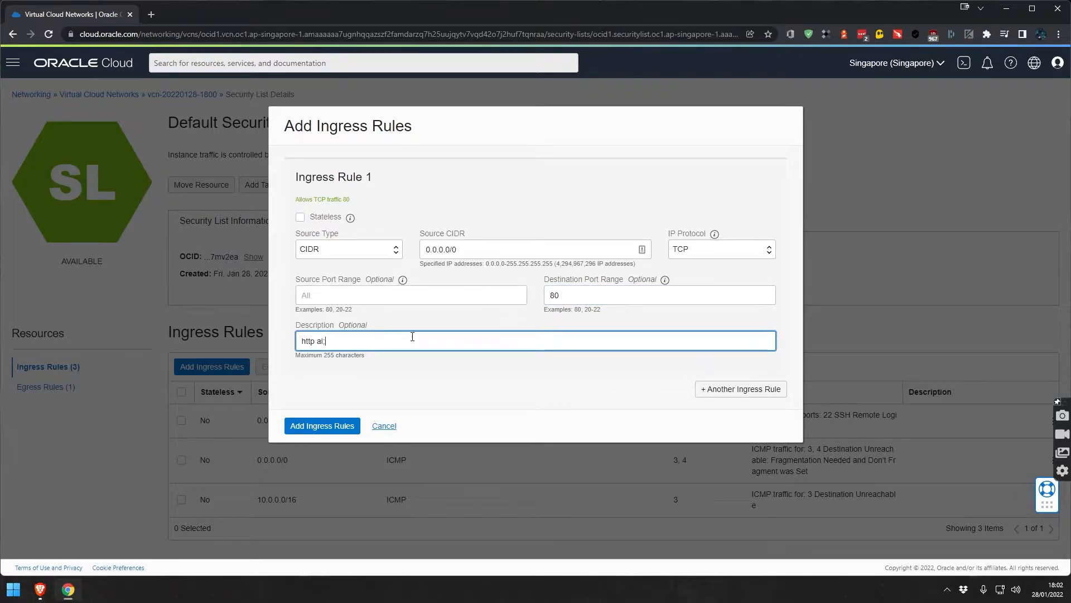
text(lopw)
key(BackSpace)
text(w)
click(314, 427)
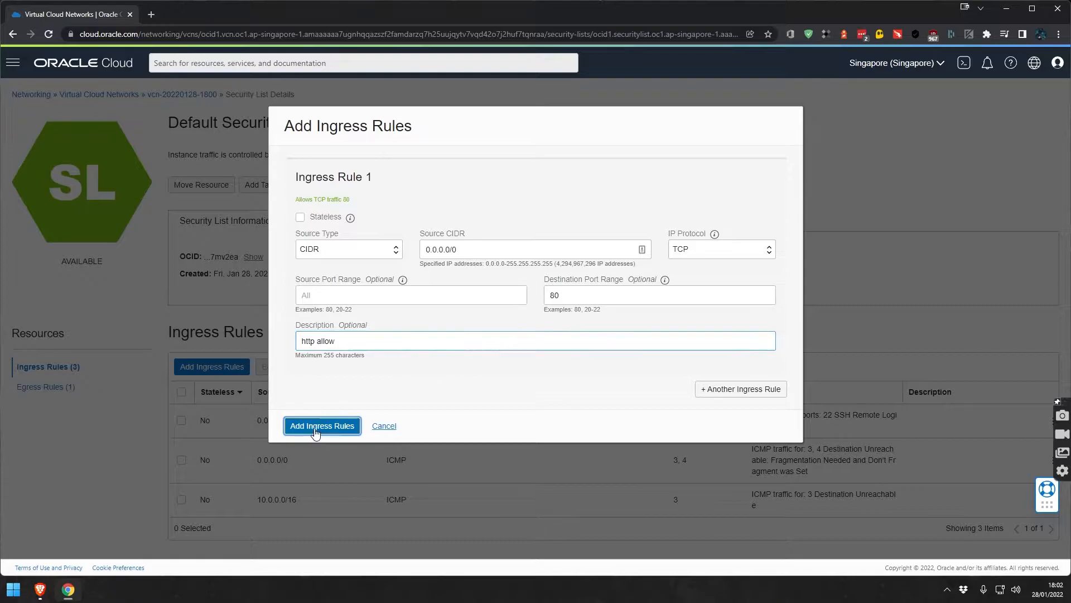
Add a second ingress rule from 0.0.0.0/0 on port 443 described 'https allow'.
click(212, 366)
click(505, 249)
text(0.0.0.0)
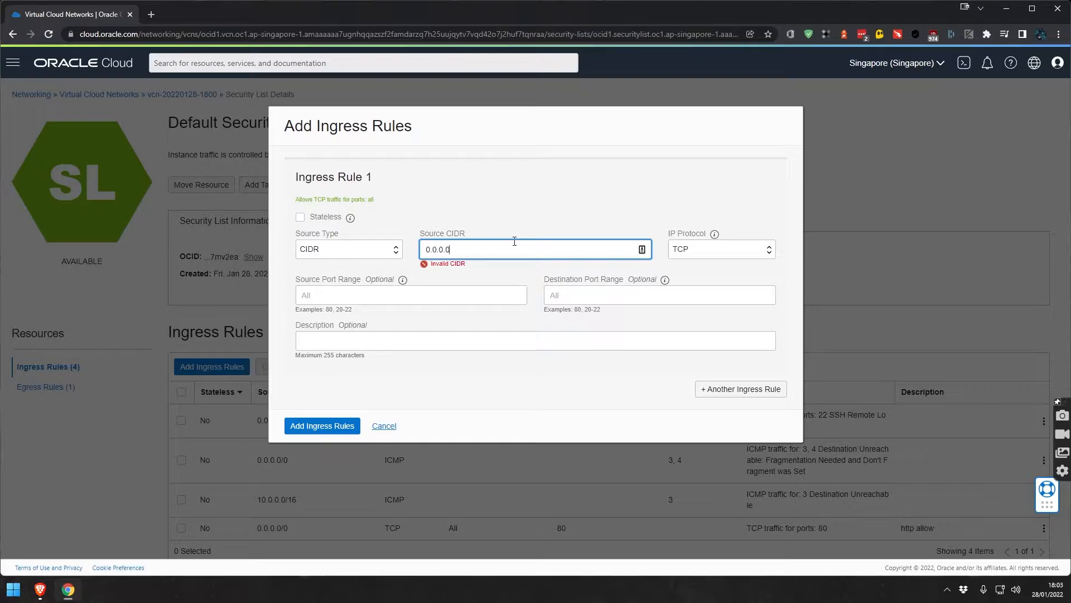
text(/0)
click(558, 299)
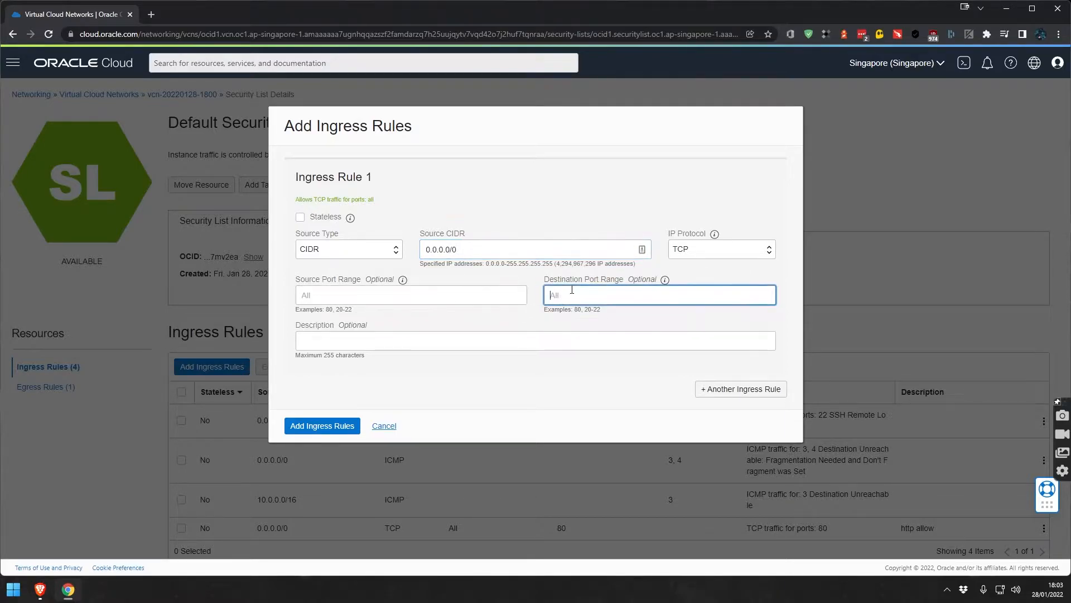
text(443)
click(535, 336)
text(https al)
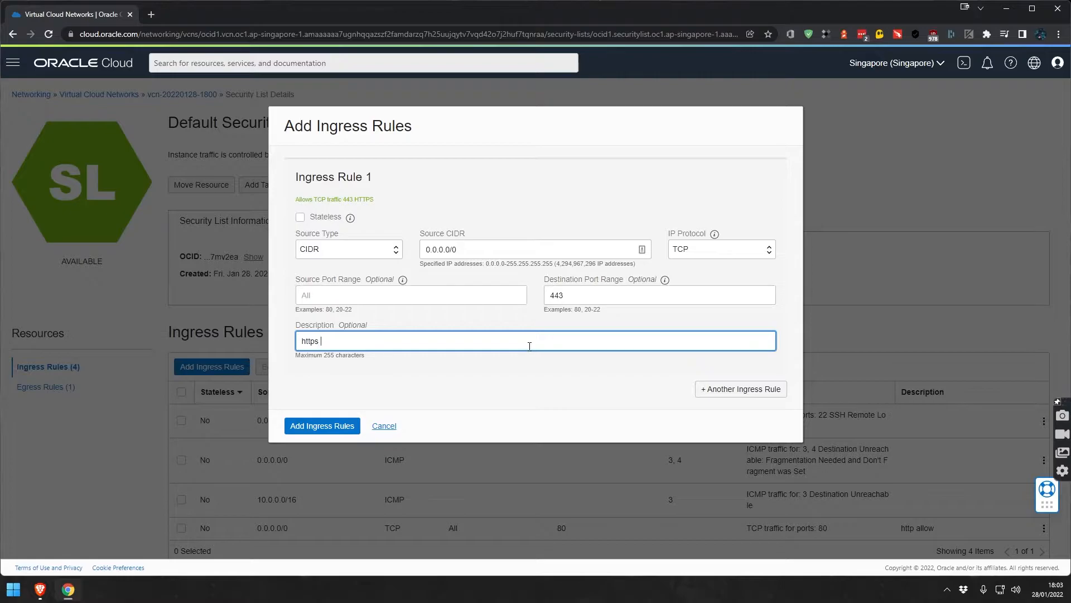
text(loqw)
click(331, 431)
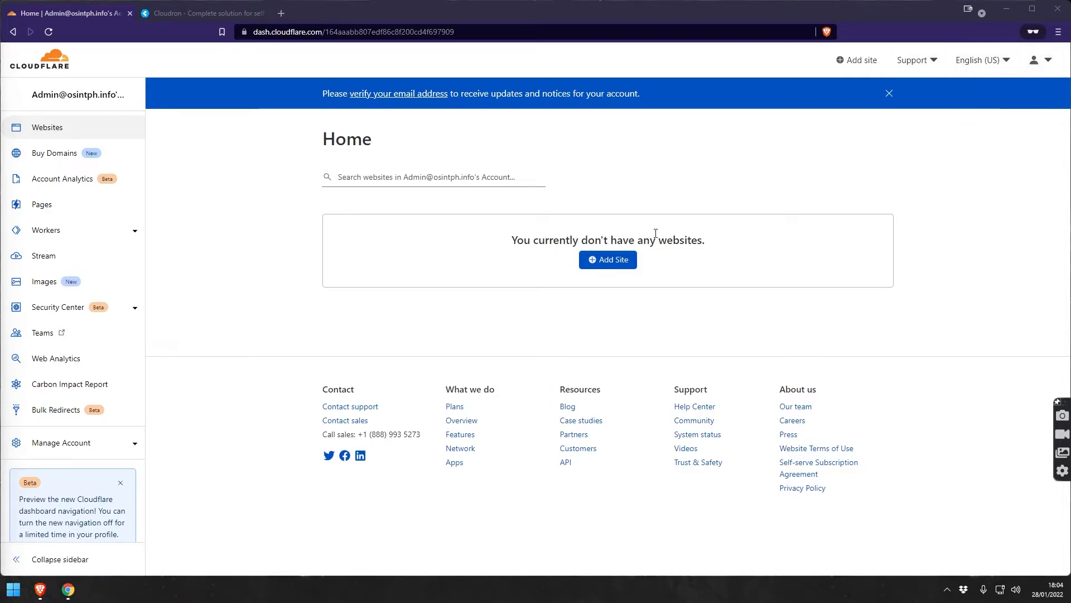
Add cloudrondemo.info as a Cloudflare site on the Free plan.
click(606, 257)
click(313, 151)
text(cloudrondemo.info)
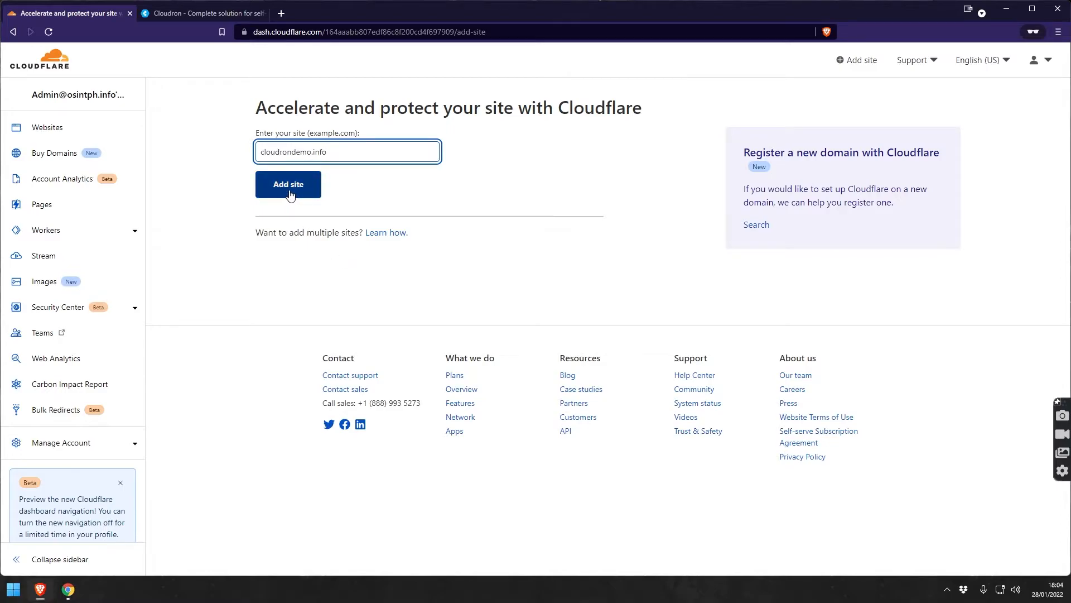
click(289, 194)
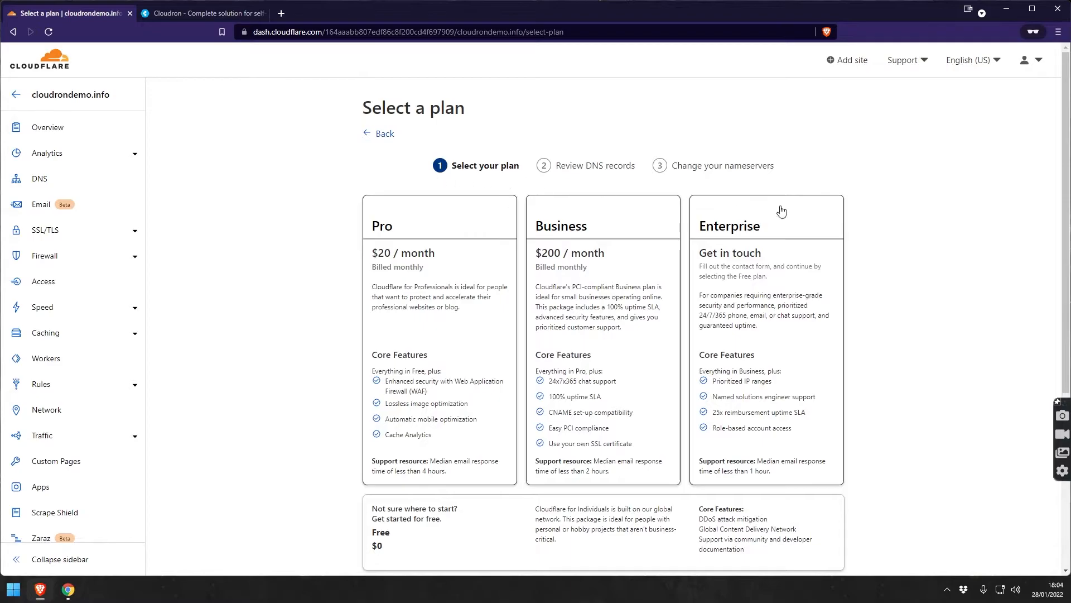
scroll(444, 261, down, 2)
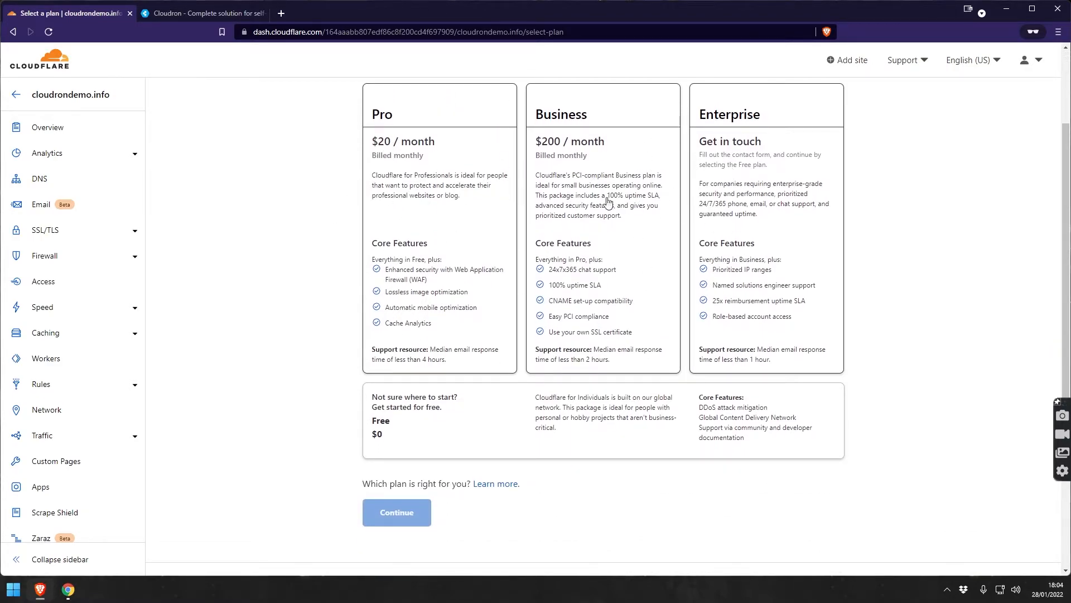
scroll(236, 275, down, 2)
click(400, 318)
click(402, 409)
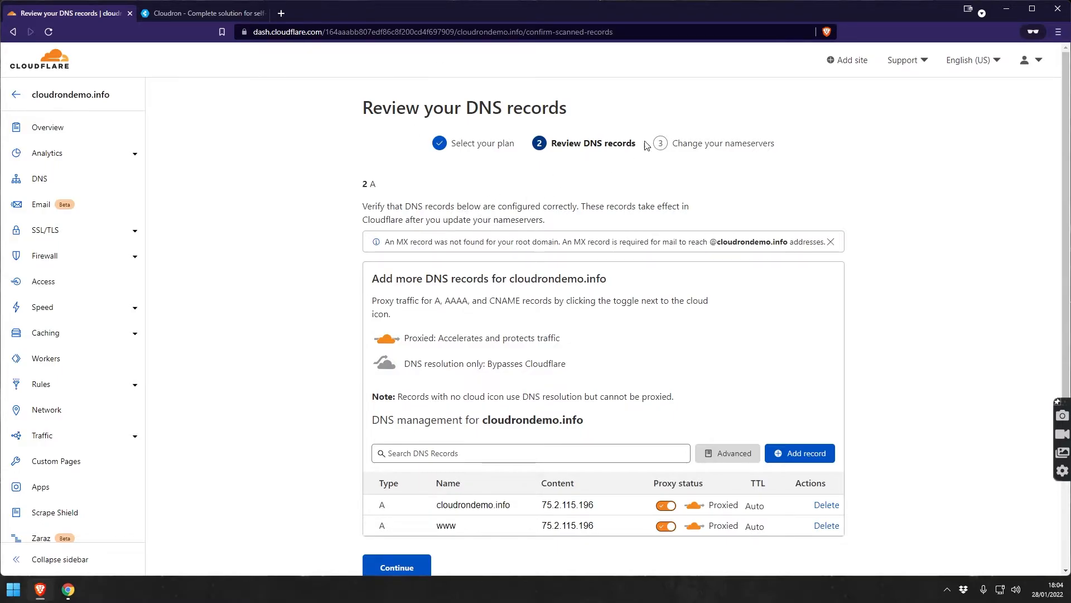
Delete the scanned www and root A records for cloudrondemo.info.
scroll(576, 359, down, 2)
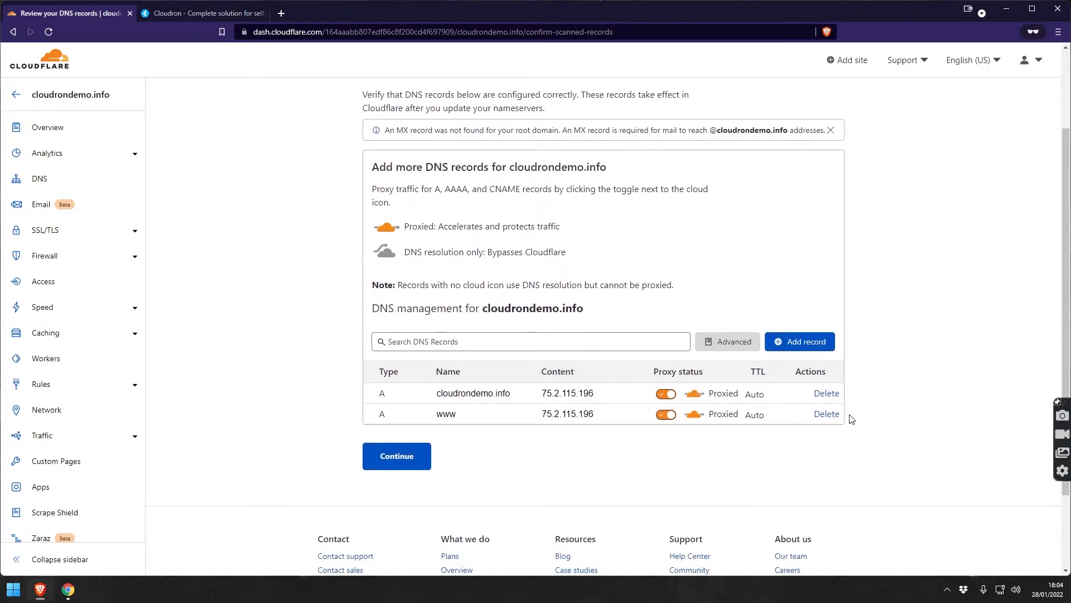
click(837, 415)
click(737, 358)
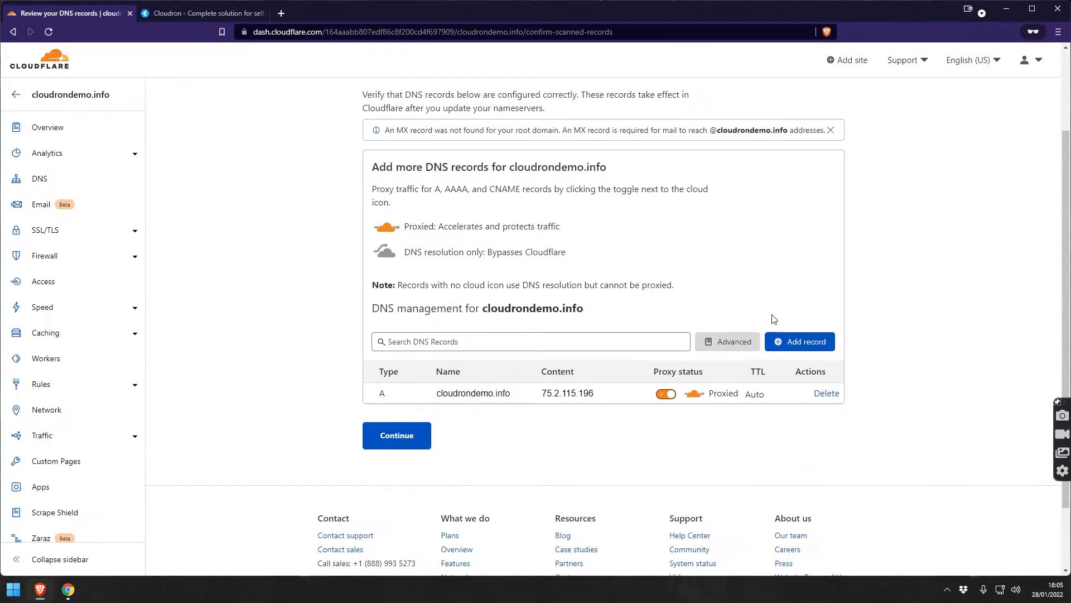
click(827, 393)
click(732, 364)
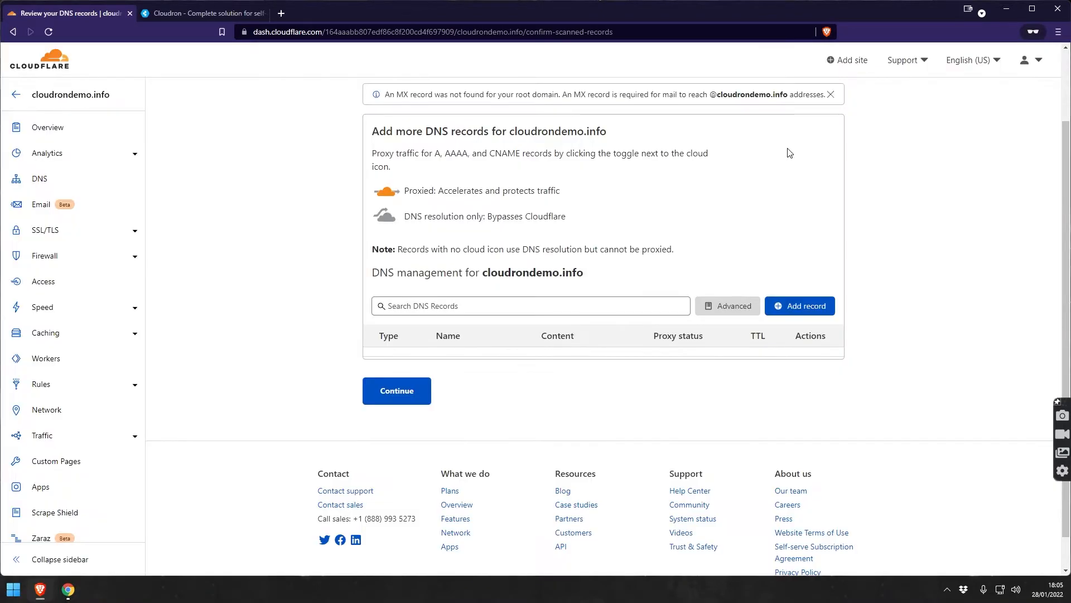
Discard the new record form and open the domain's DNS page with its nameservers.
click(809, 310)
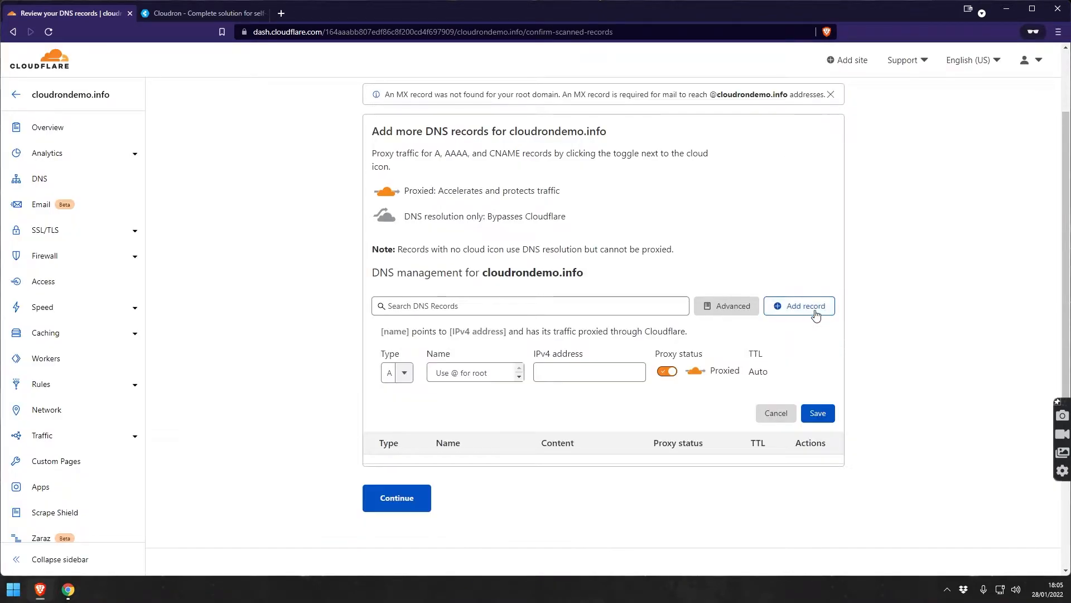
click(785, 418)
scroll(619, 173, up, 1)
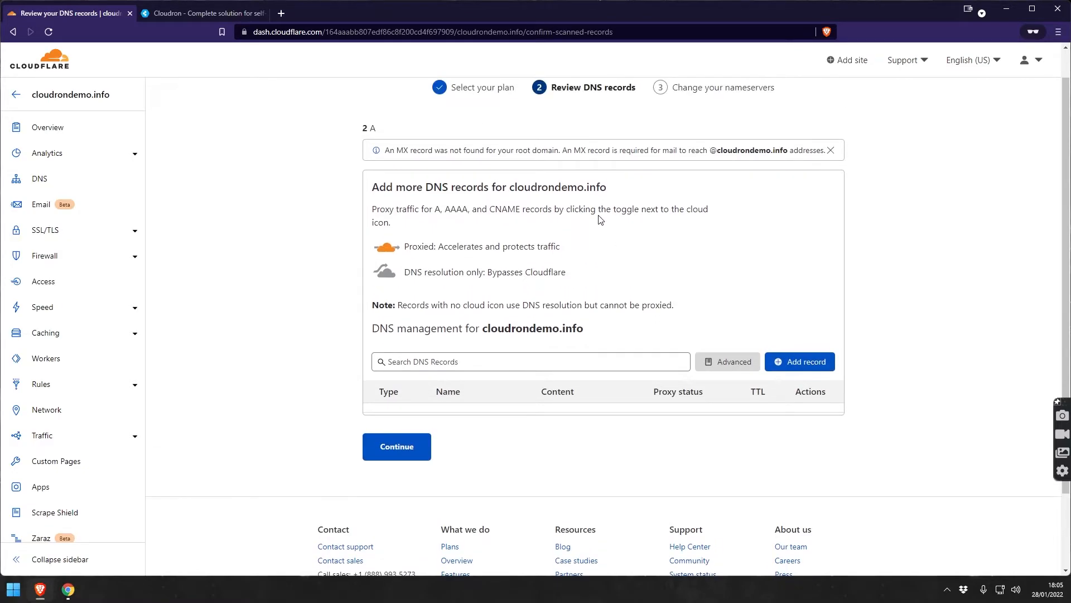
scroll(558, 226, up, 1)
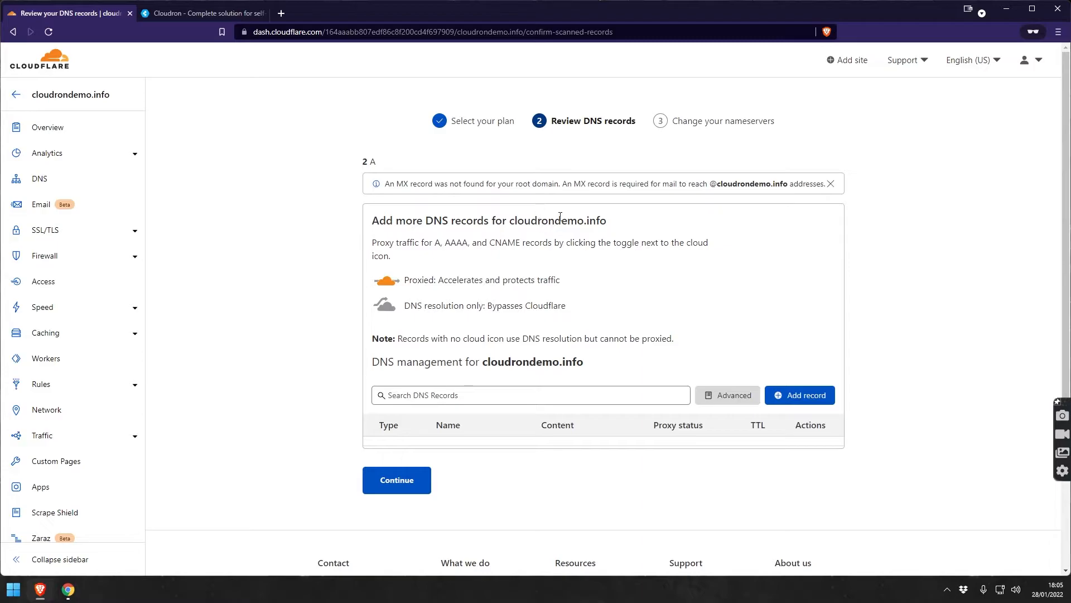
click(42, 178)
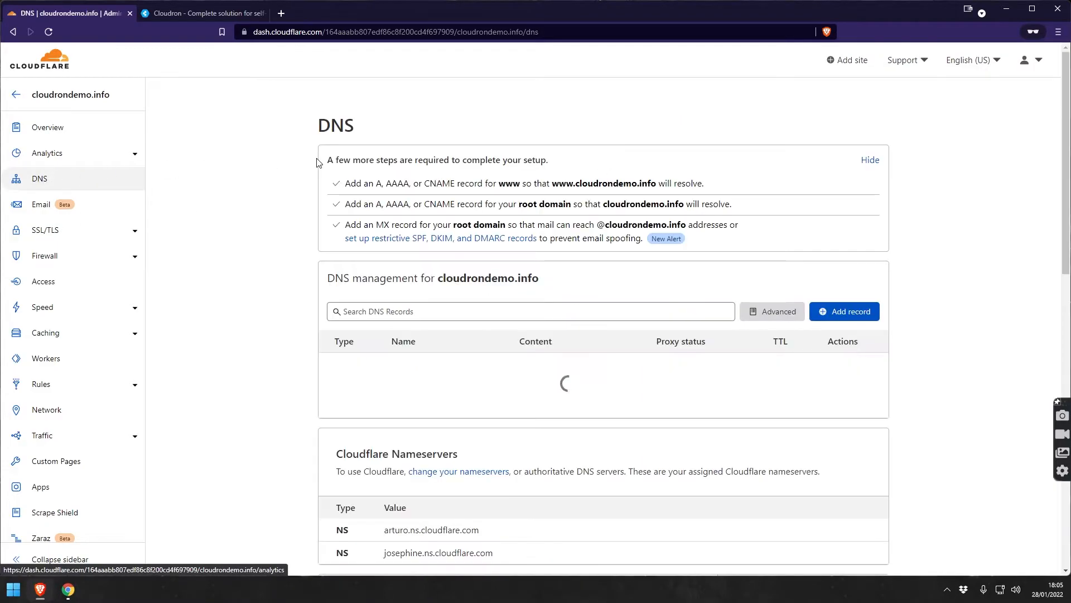
scroll(283, 313, down, 3)
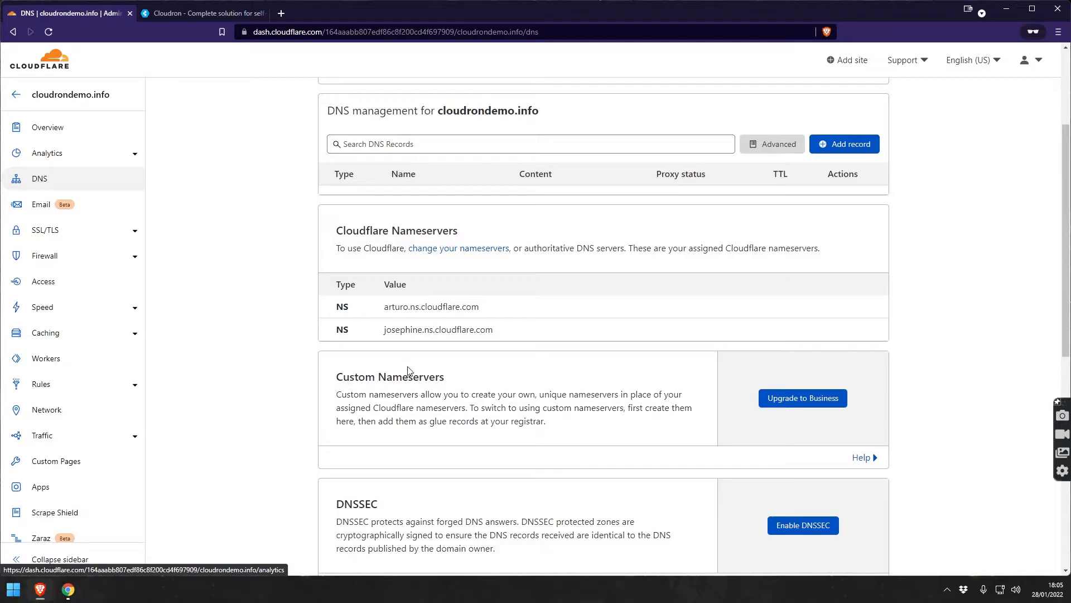
scroll(474, 351, down, 2)
scroll(430, 247, up, 1)
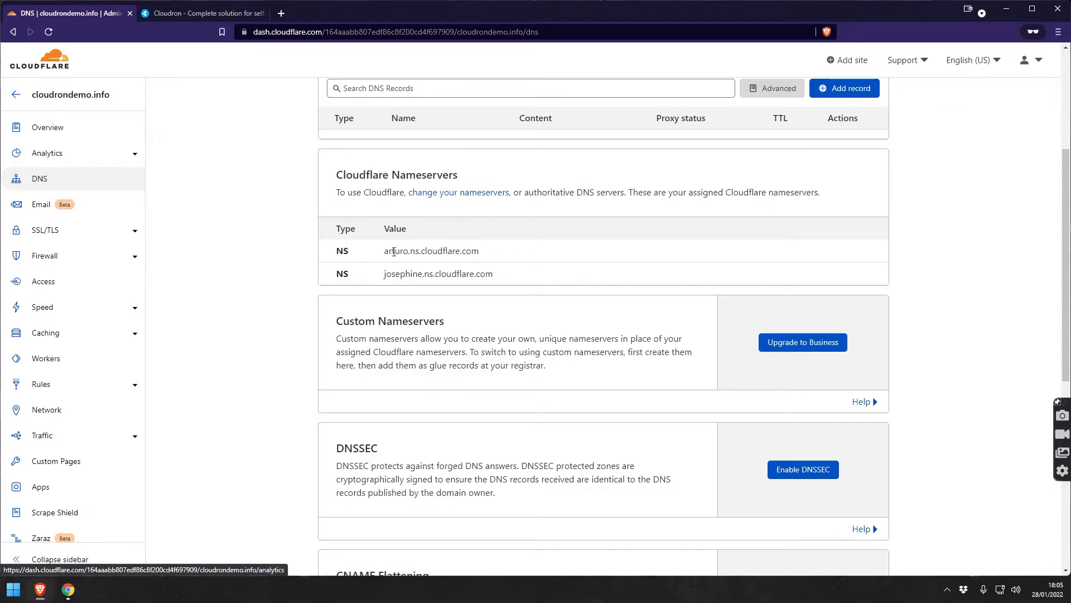
Copy the nameservers arturo.ns.cloudflare.com and josephine.ns.cloudflare.com.
double_click(420, 252)
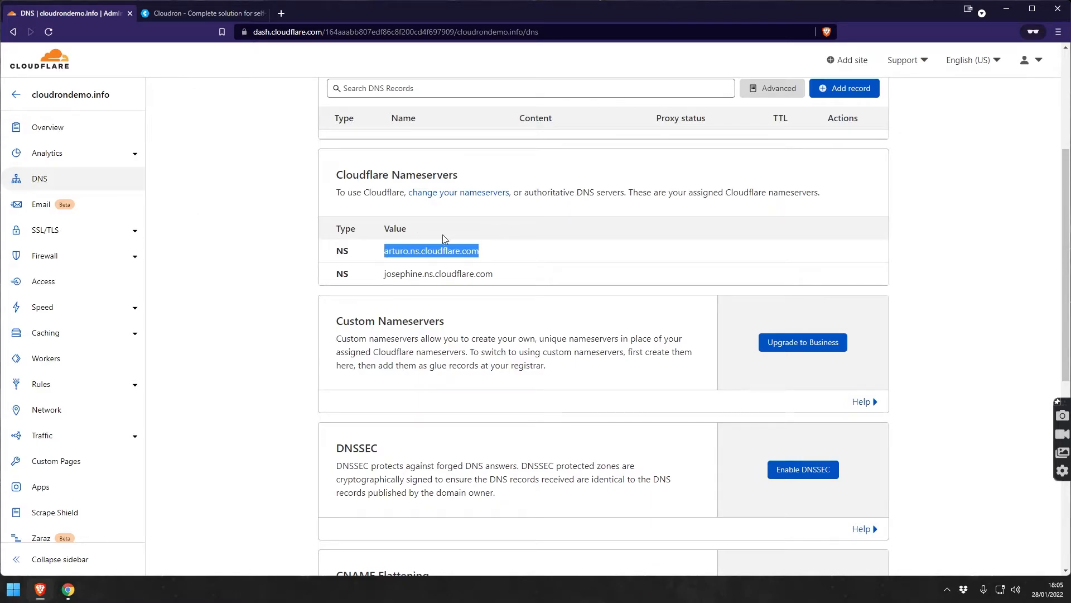
scroll(496, 262, up, 2)
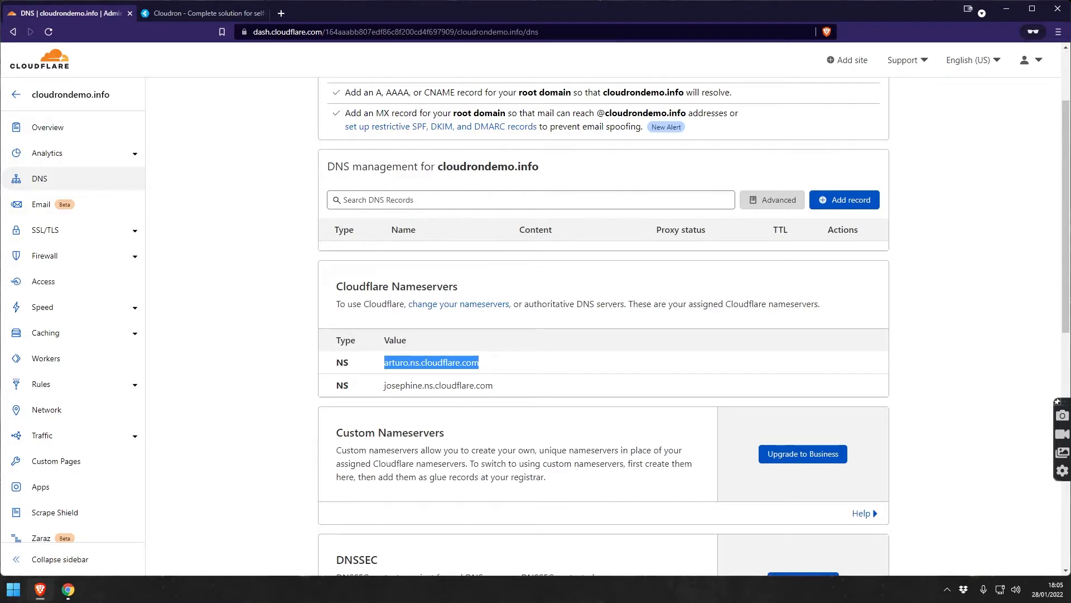
key(alt+Tab)
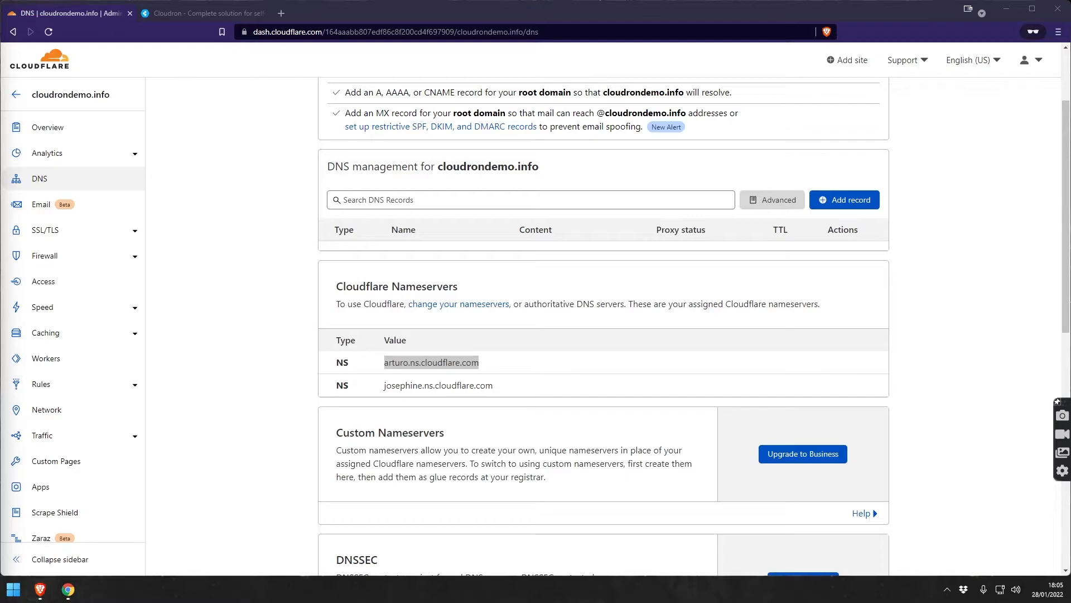
double_click(423, 388)
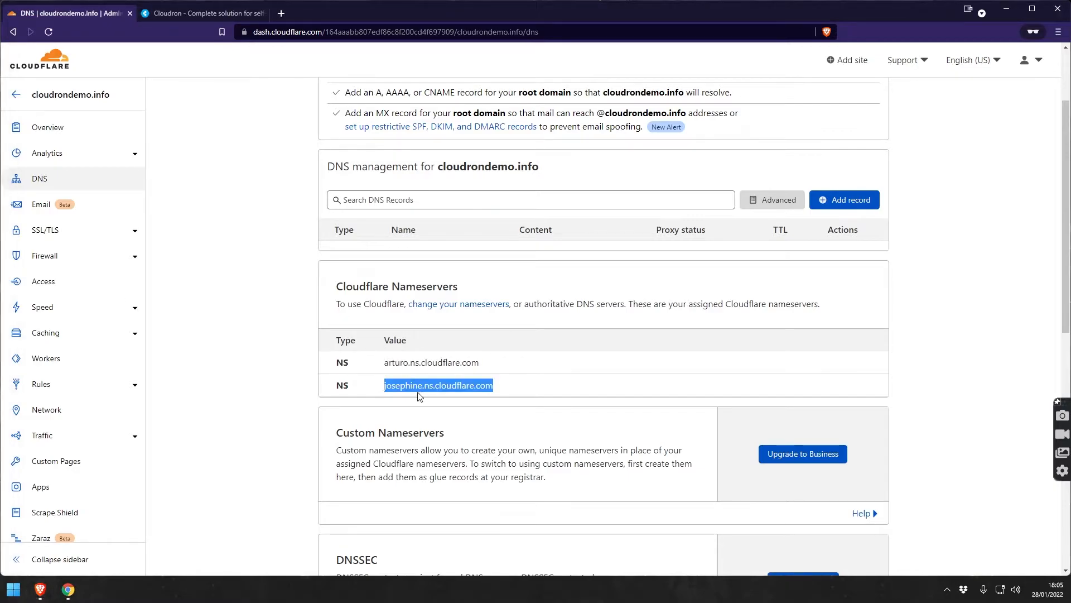
key(alt+Tab)
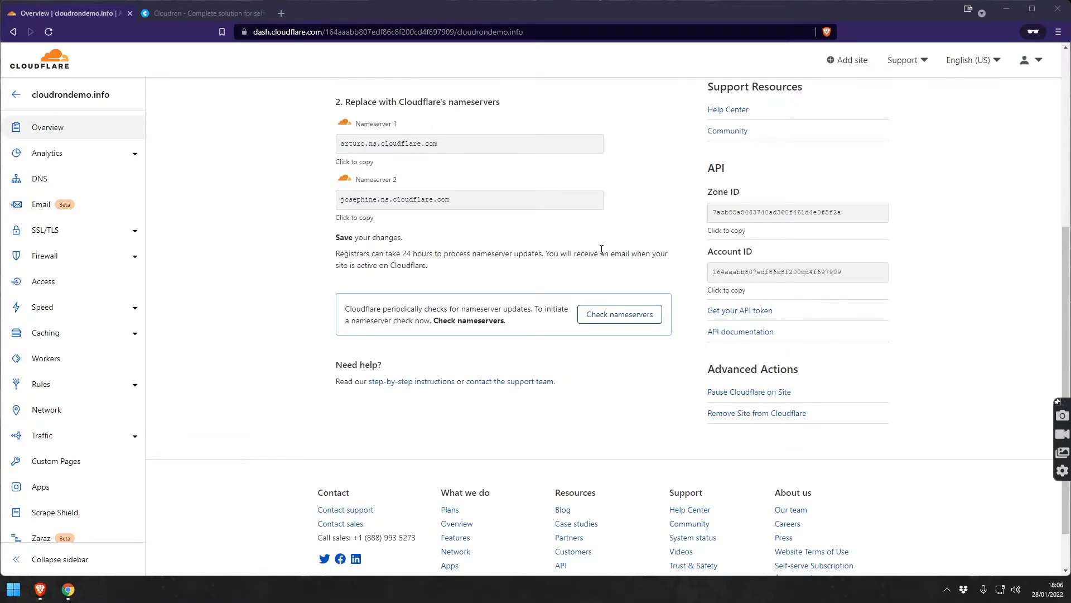
Request an immediate nameserver check for cloudrondemo.info.
click(640, 325)
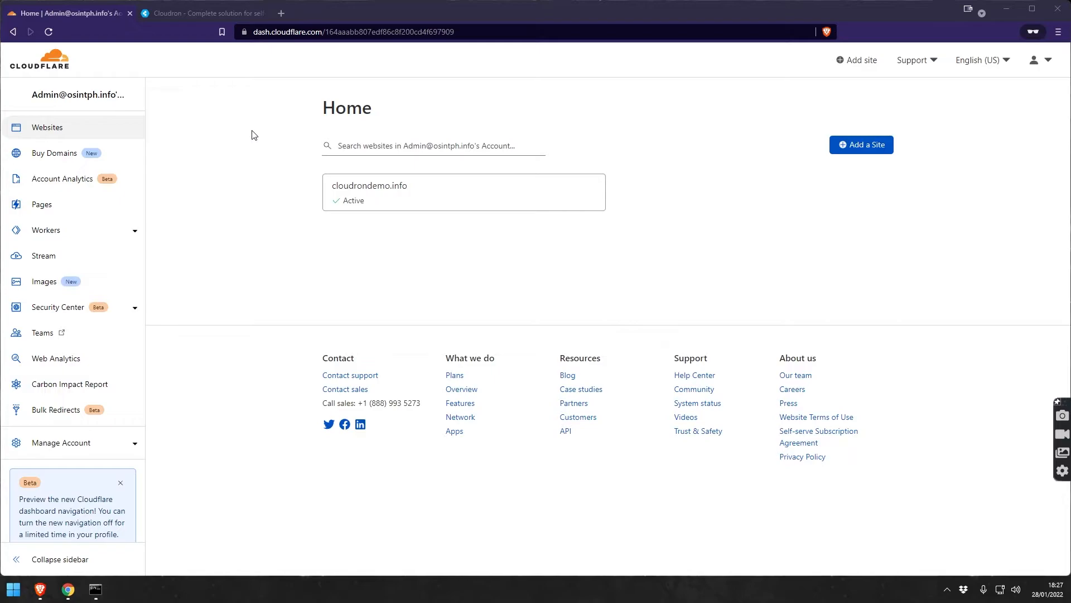
Copy the Oracle instance's public IP 138.2.84.45 and bring up Command Prompt.
click(70, 590)
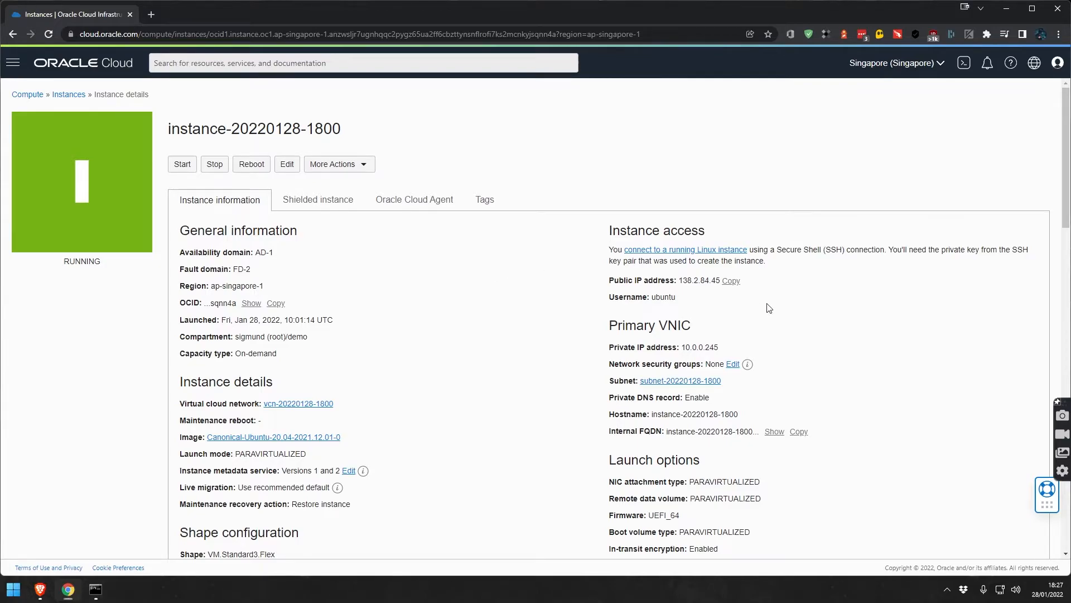
click(732, 281)
click(94, 589)
click(464, 241)
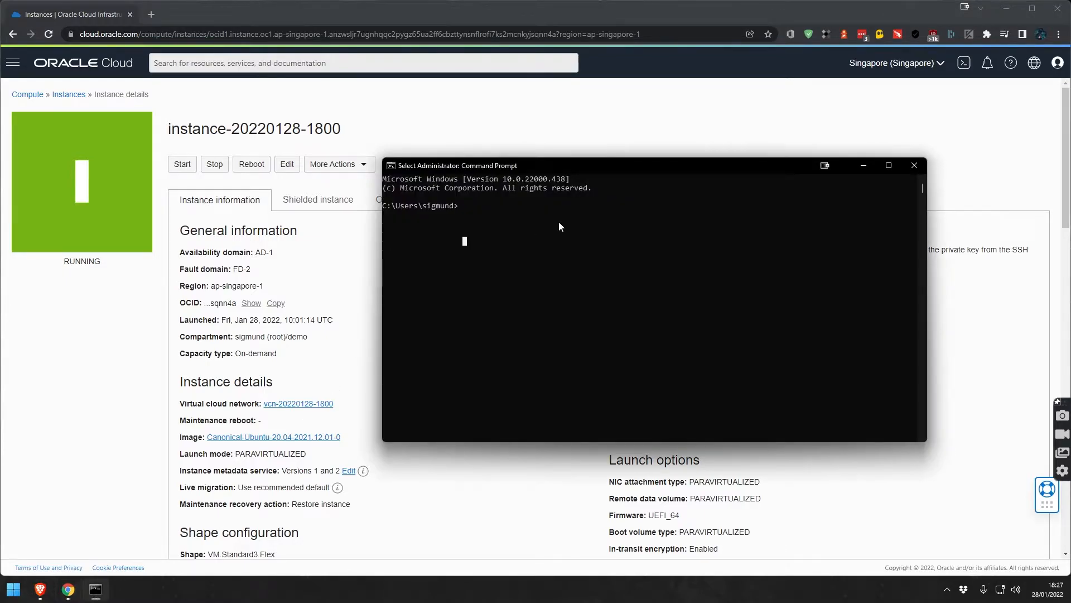
SSH into 138.2.84.45 as ubuntu using the downloaded key, trusting the host key.
text(ssh )
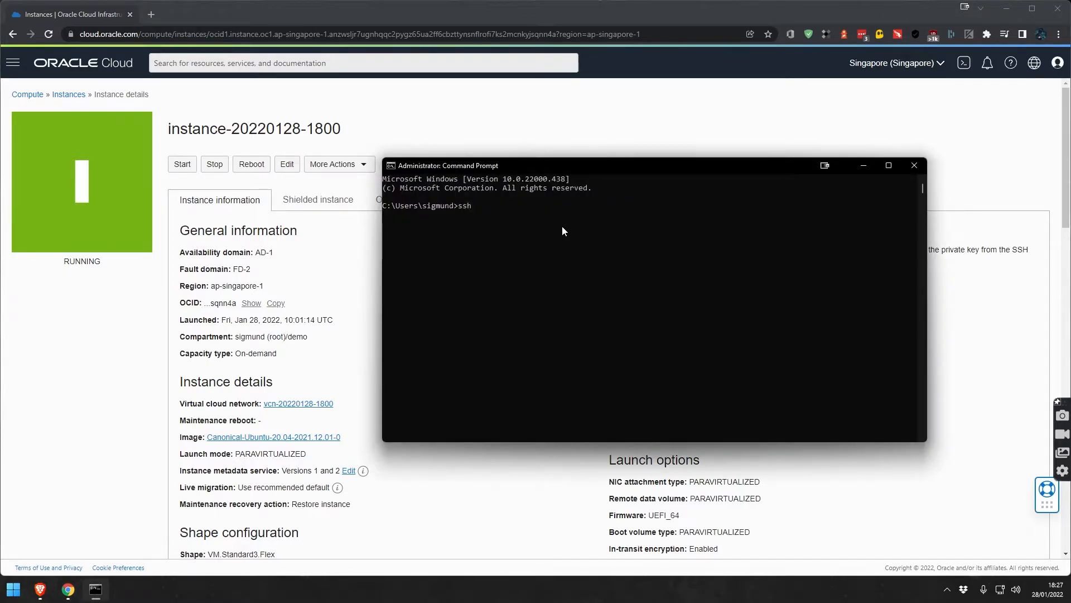
text(-l)
text( ubun)
text(tu)
text( -i )
text(C)
text(:)
text(\Users)
text(\sig)
text(mund\Desktop)
key(BackSpace)
key(BackSpace)
key(BackSpace)
key(BackSpace)
key(BackSpace)
key(BackSpace)
text(ownloads\ssh)
key(Tab)
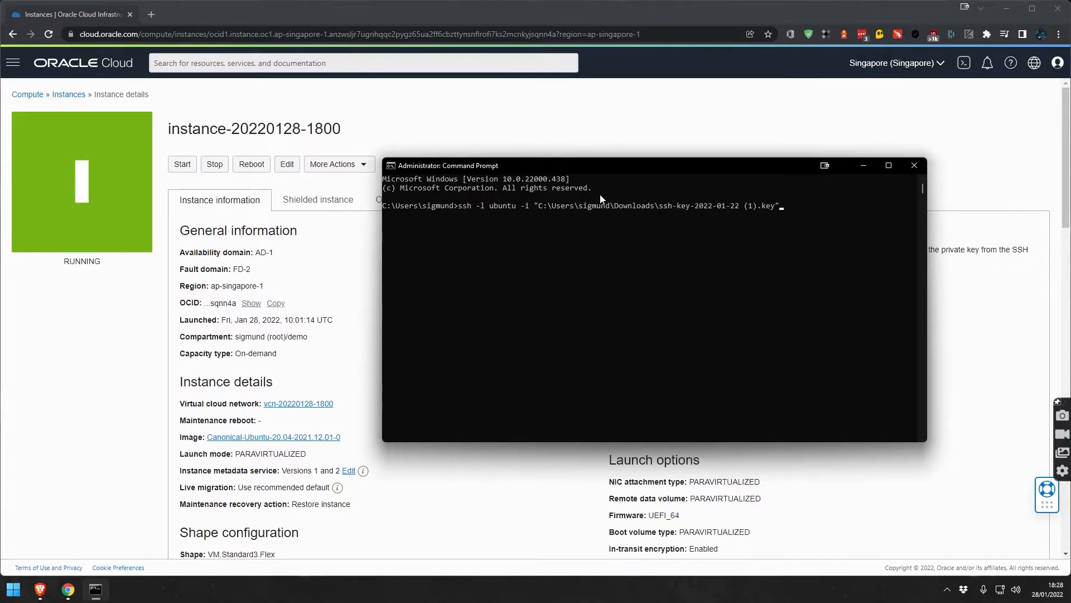
key(Tab)
key(Tab)
key(Tab)
key(Tab)
key(Tab)
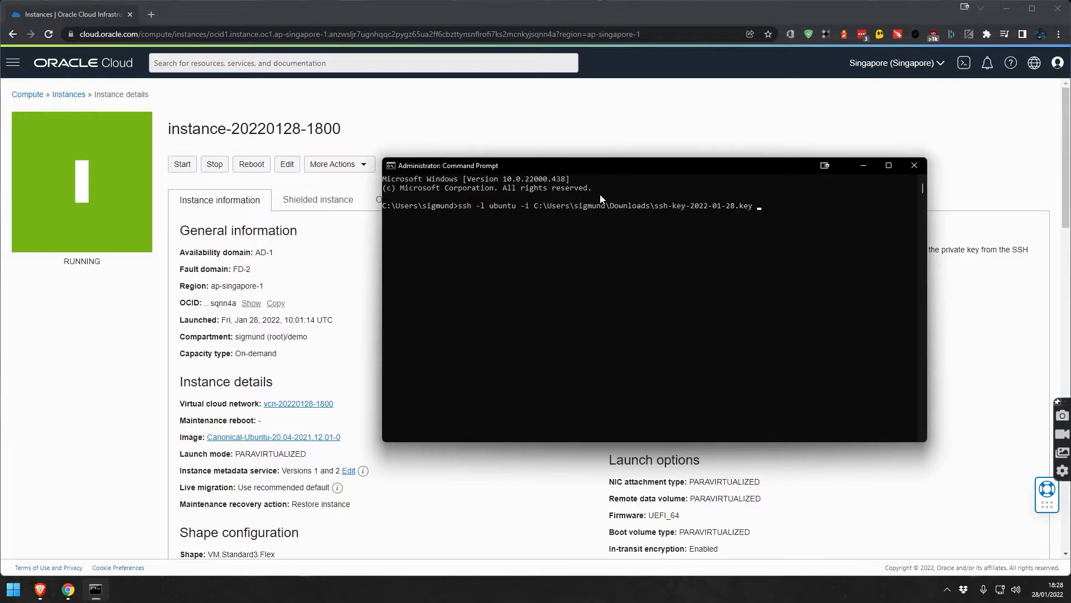
right_click(825, 221)
key(Return)
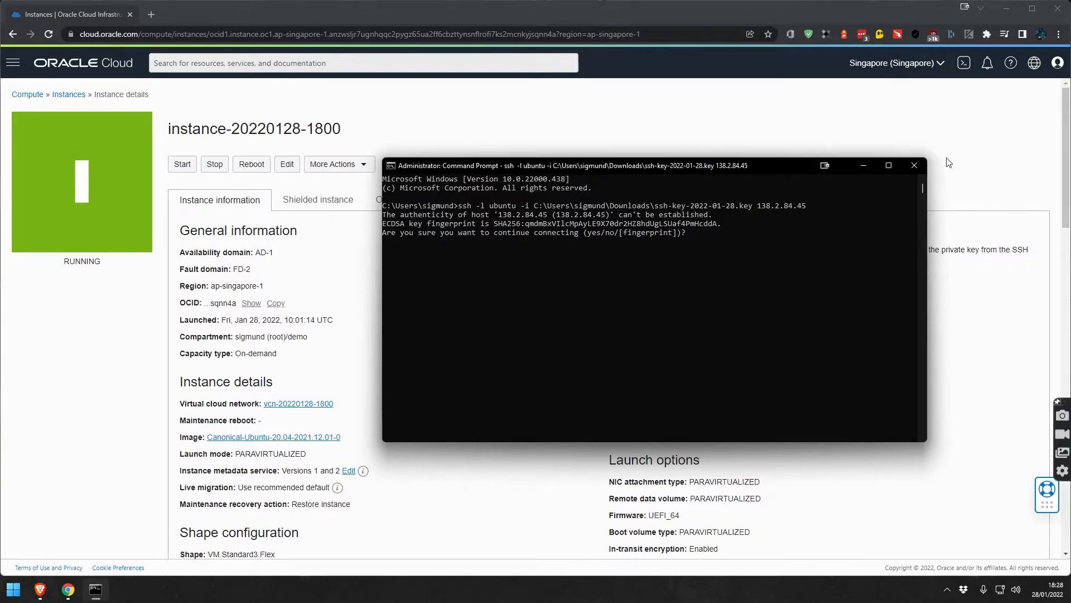
text(yes)
key(Return)
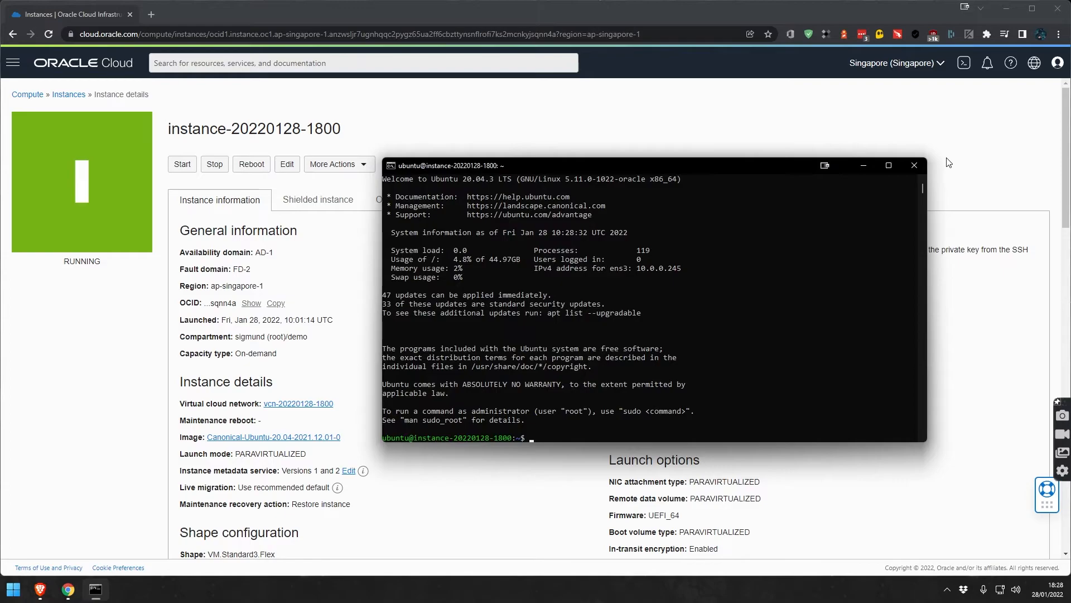
drag(669, 161, 669, 67)
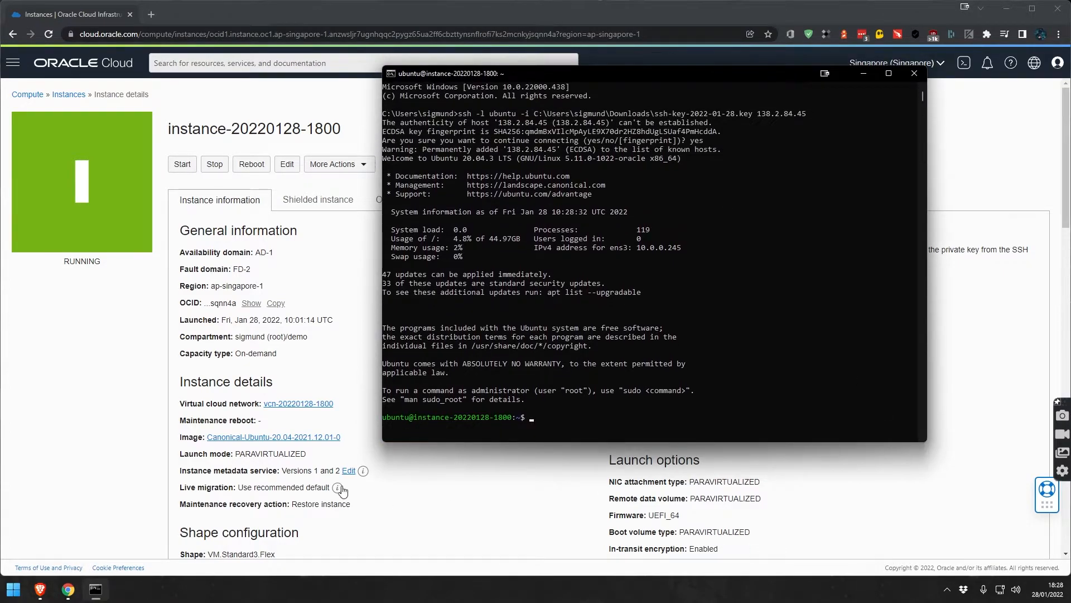
click(444, 528)
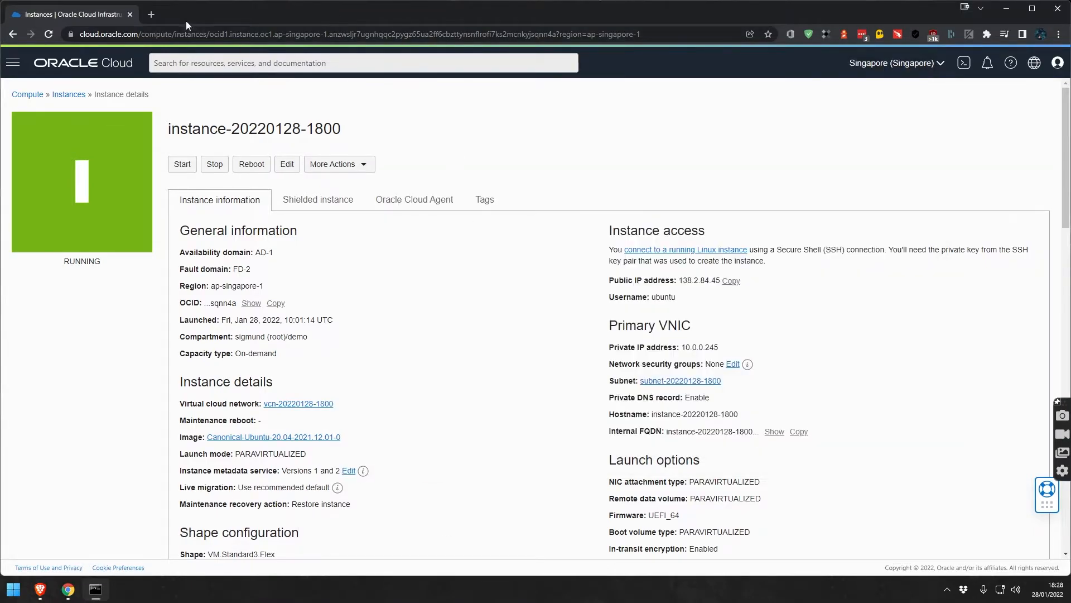
Open the Cloudron documentation from the cloudron.io site.
click(40, 589)
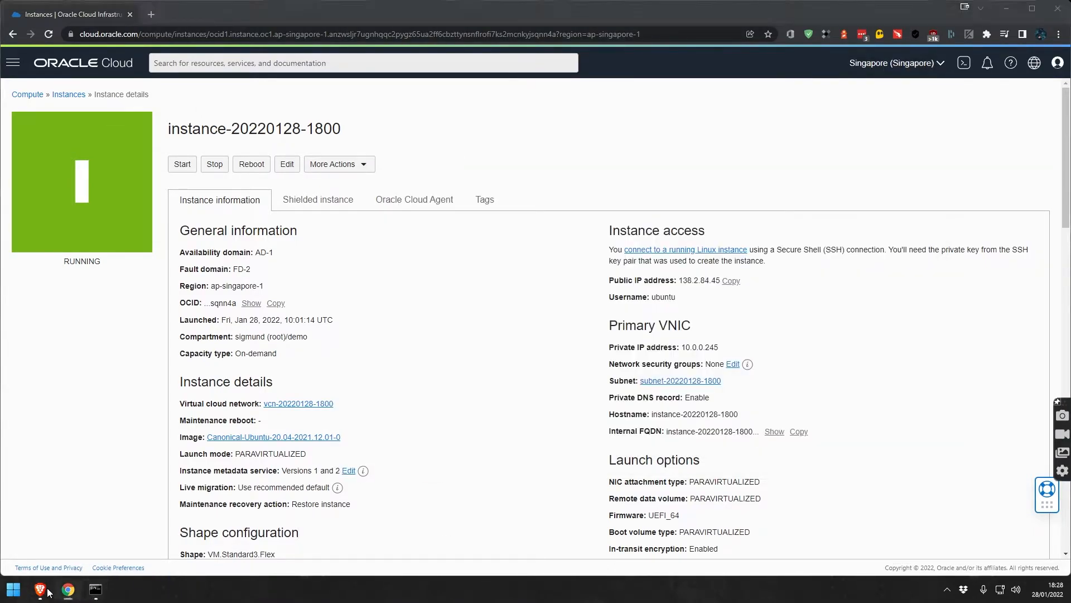
key(ctrl+Tab)
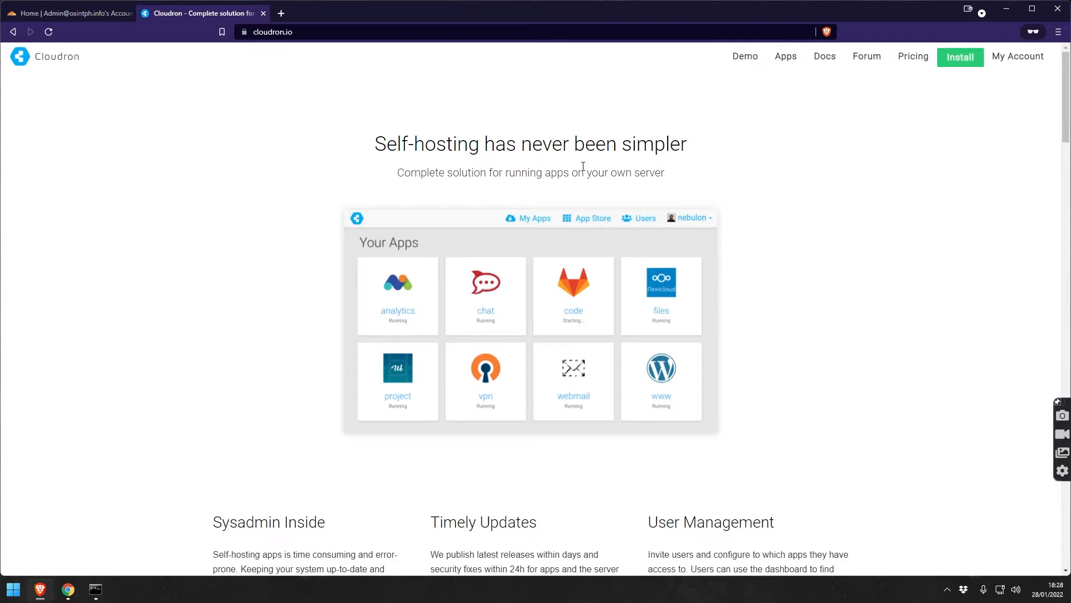
click(368, 32)
click(380, 32)
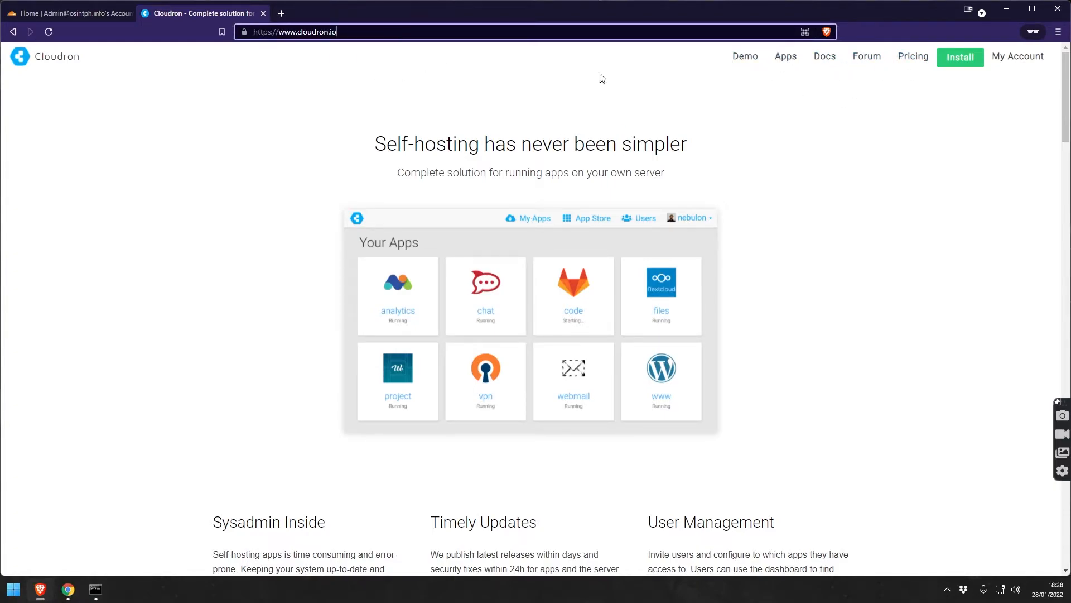
click(829, 63)
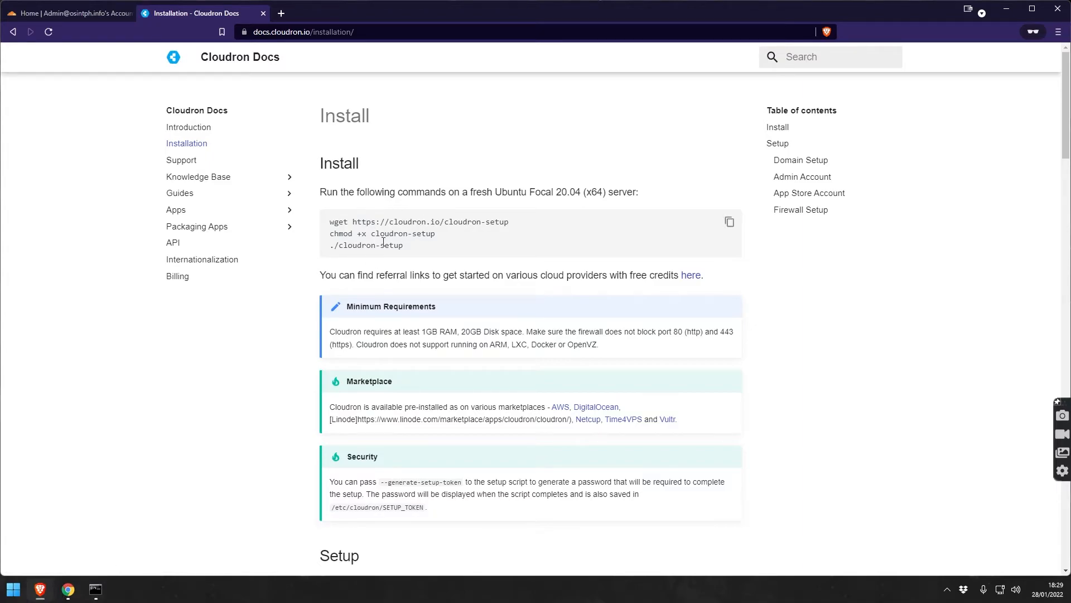
drag(331, 225, 508, 222)
right_click(473, 216)
click(517, 222)
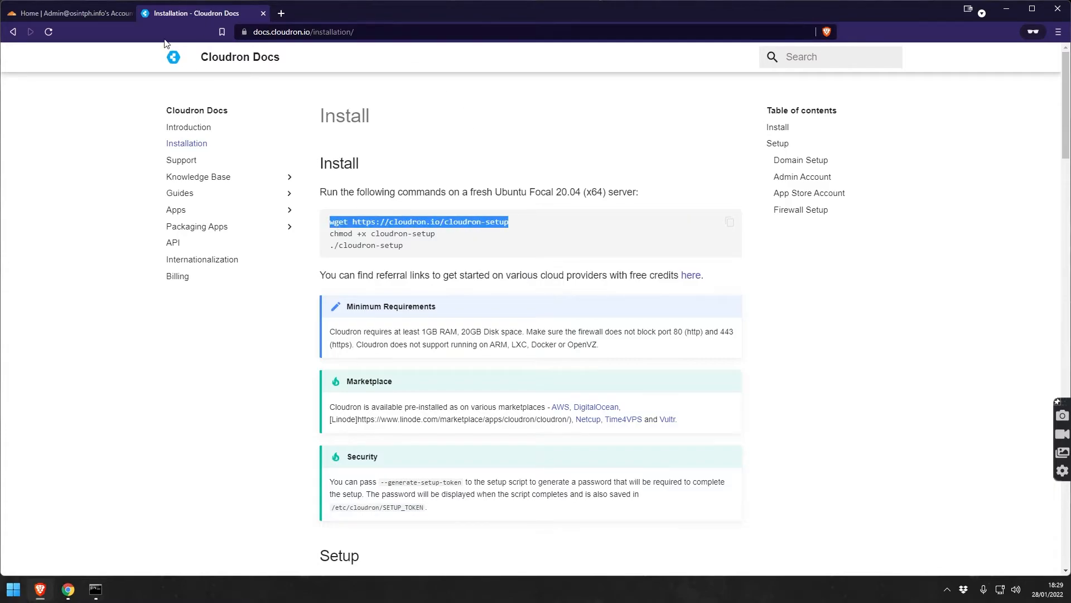
click(96, 591)
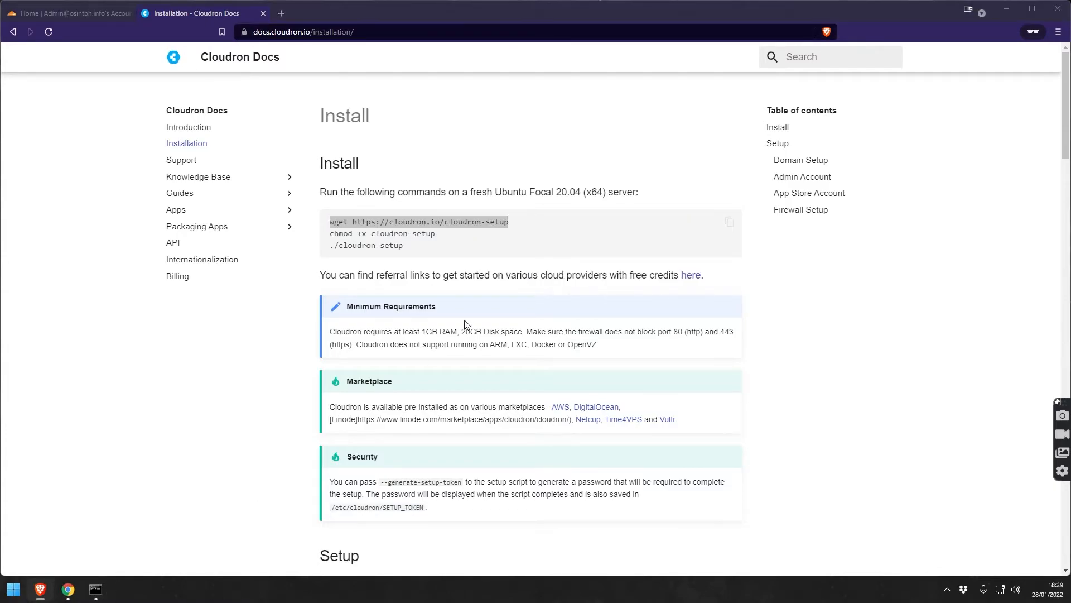
key(ctrl+v)
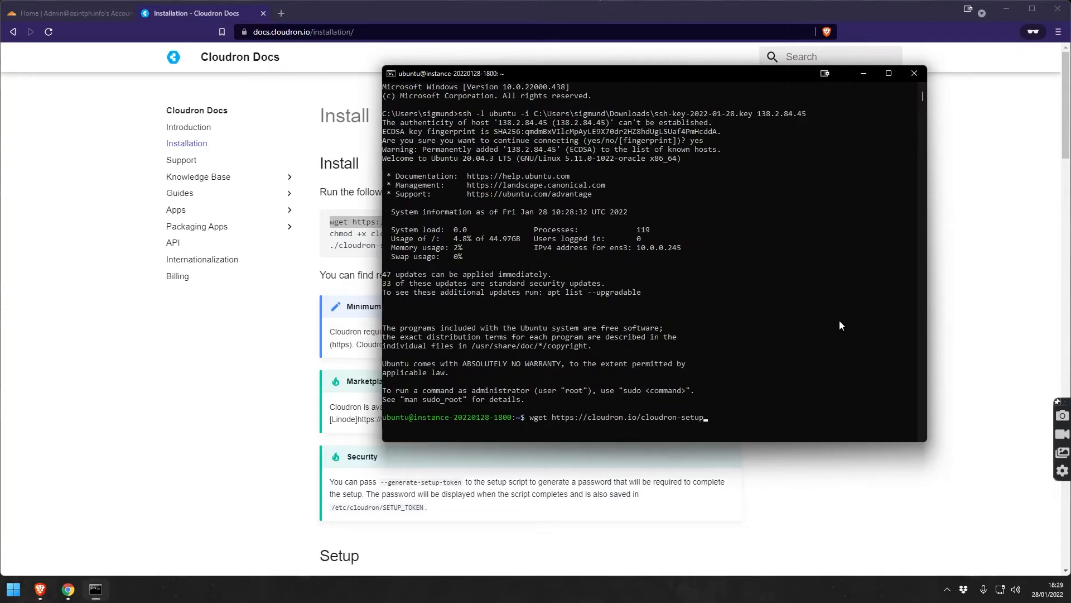
Download cloudron-setup with wget and make it executable with chmod +x.
key(Return)
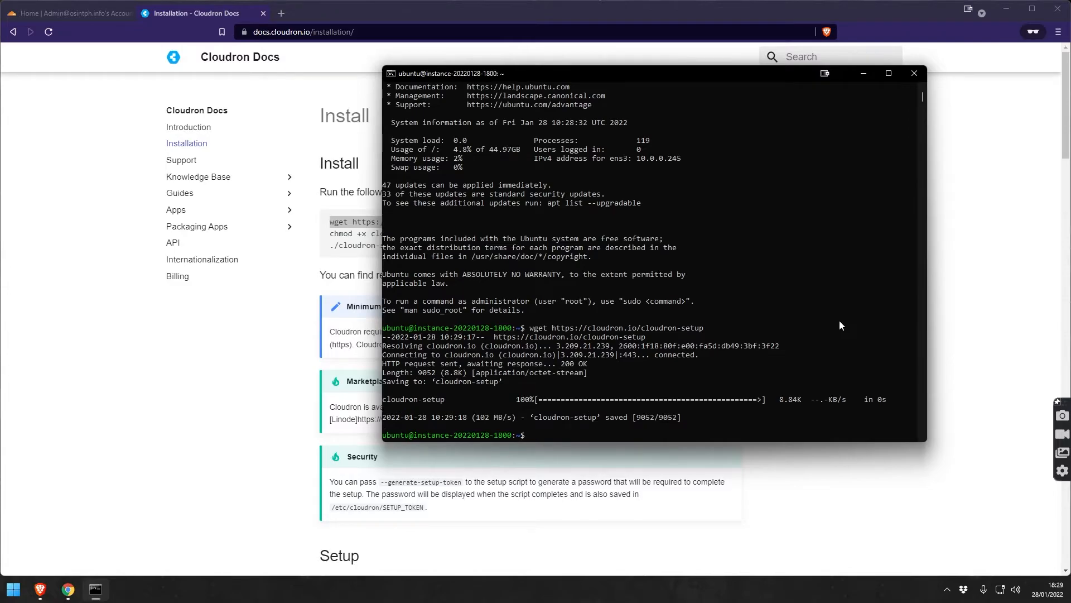
click(63, 436)
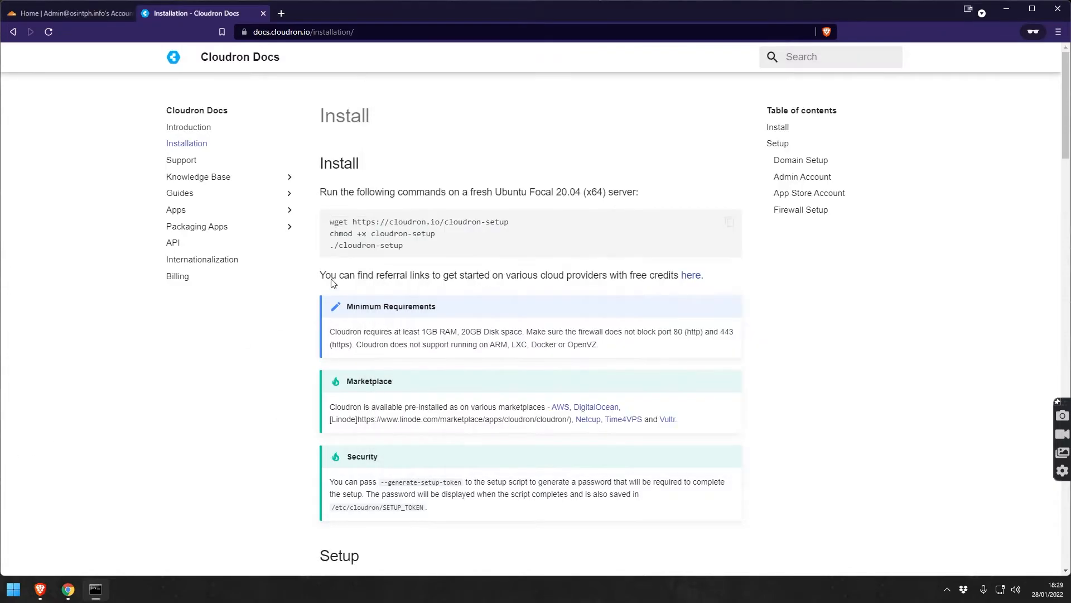
drag(325, 235, 444, 237)
right_click(397, 233)
click(444, 240)
click(95, 593)
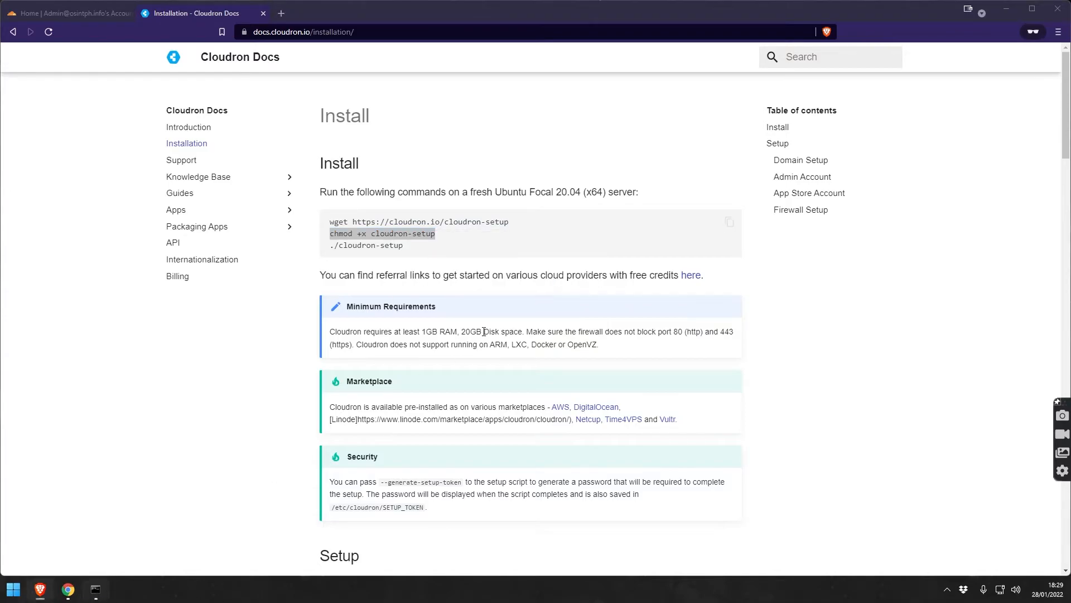
key(ctrl+v)
key(Return)
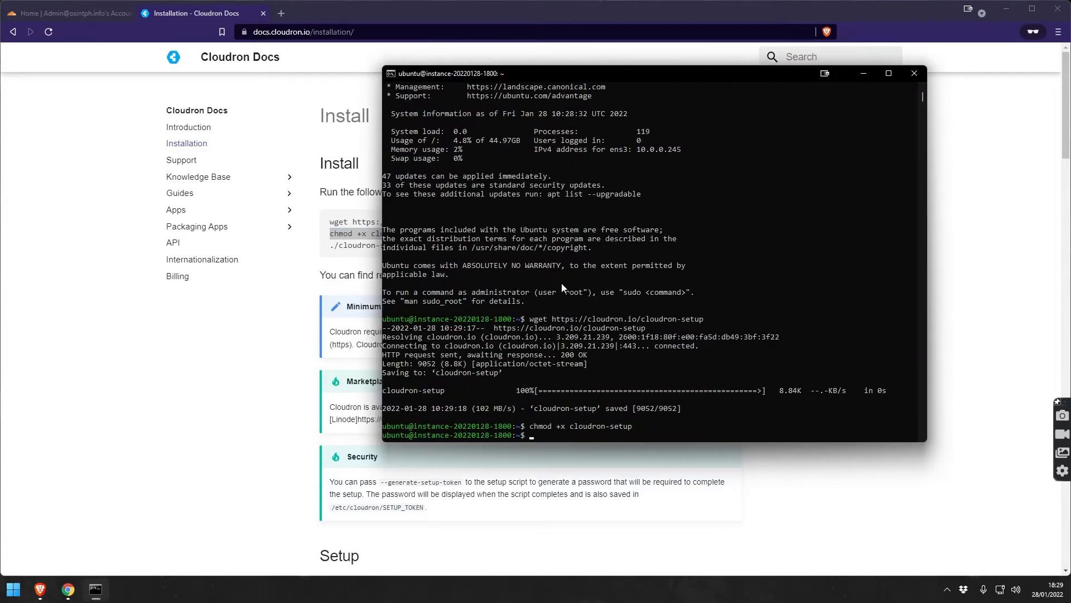
Run ./cloudron-setup on the server, copied from the install docs.
key(alt+Tab)
drag(403, 246, 326, 249)
right_click(342, 246)
click(357, 257)
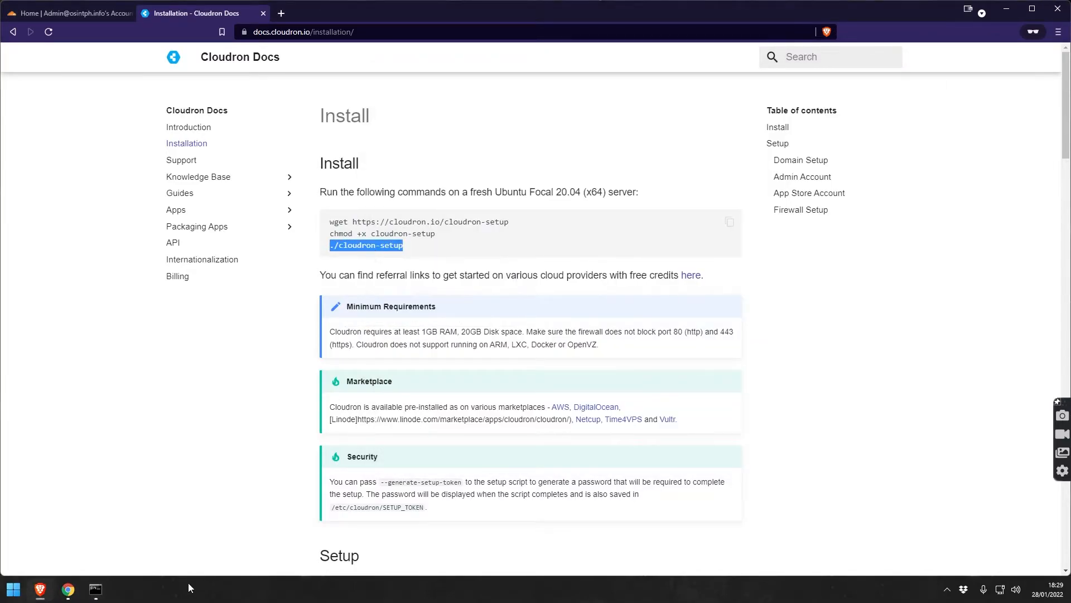
click(95, 593)
key(ctrl+v)
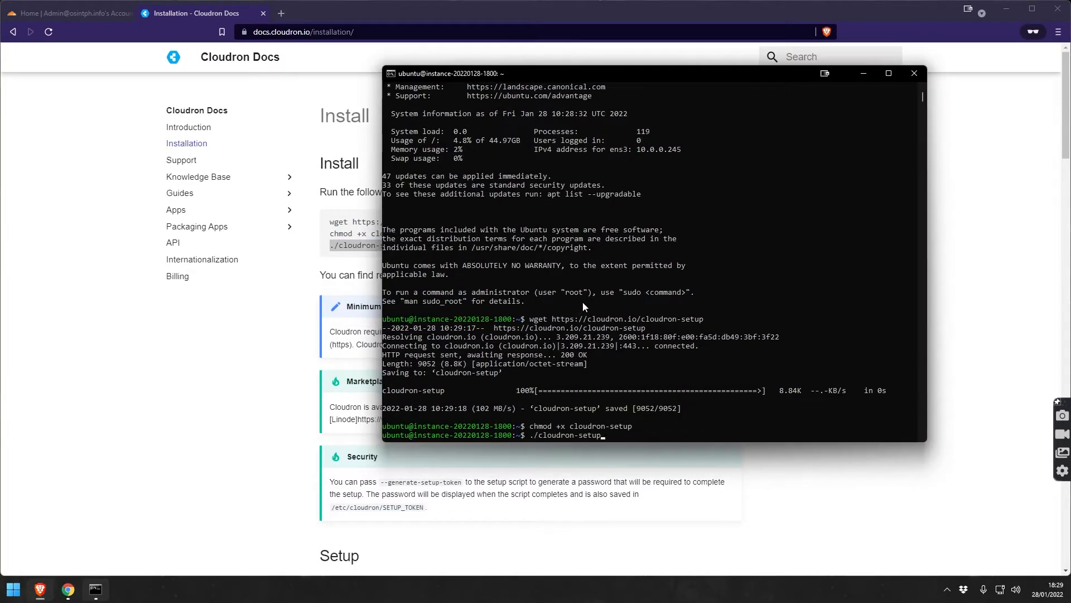
key(Return)
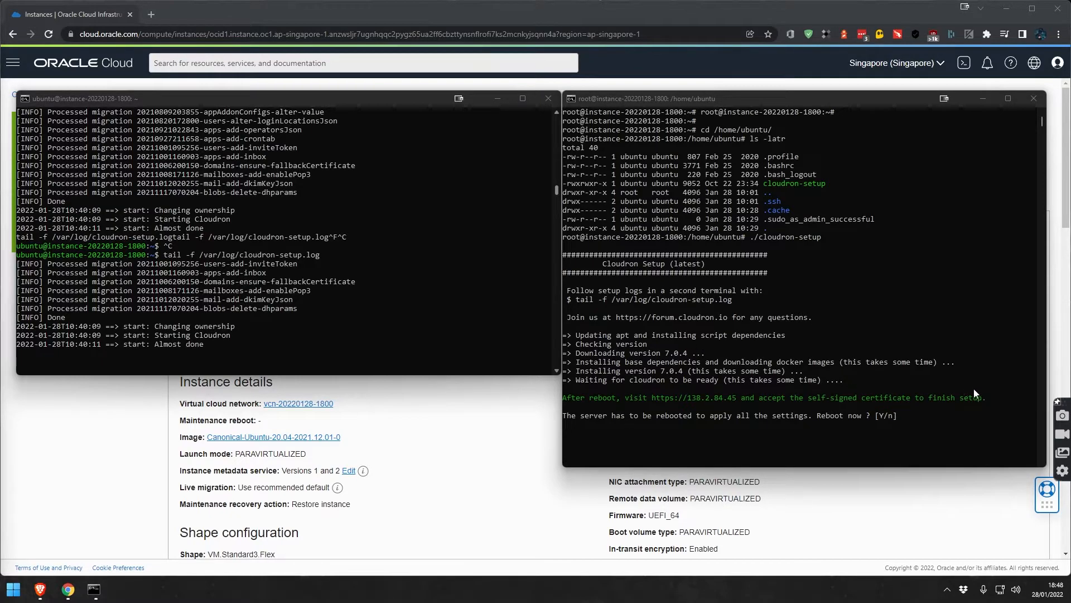
click(917, 423)
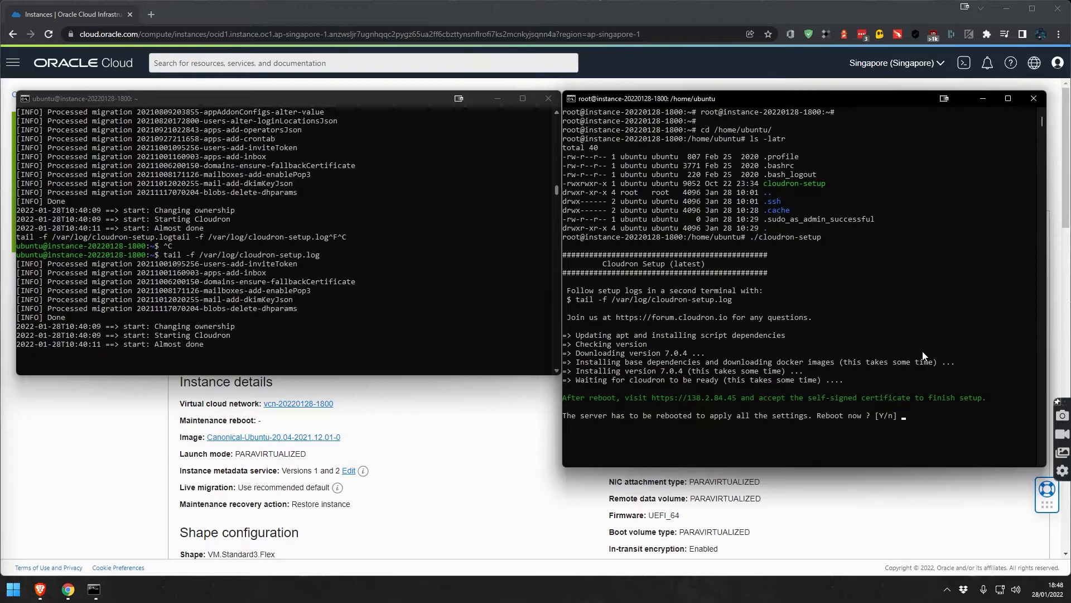
text(Y)
drag(654, 399, 734, 400)
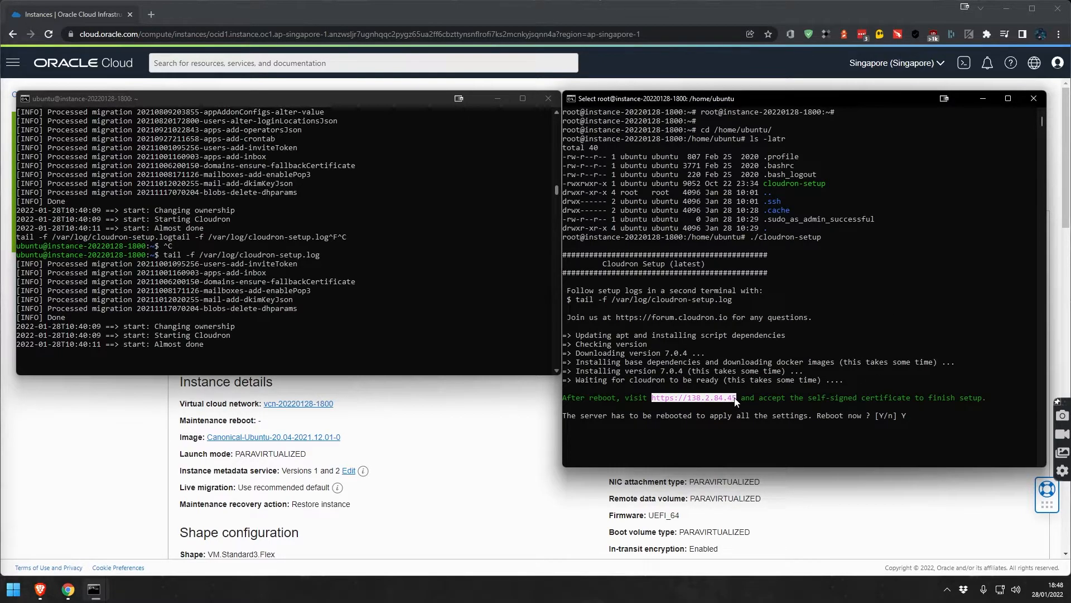
key(ctrl+c)
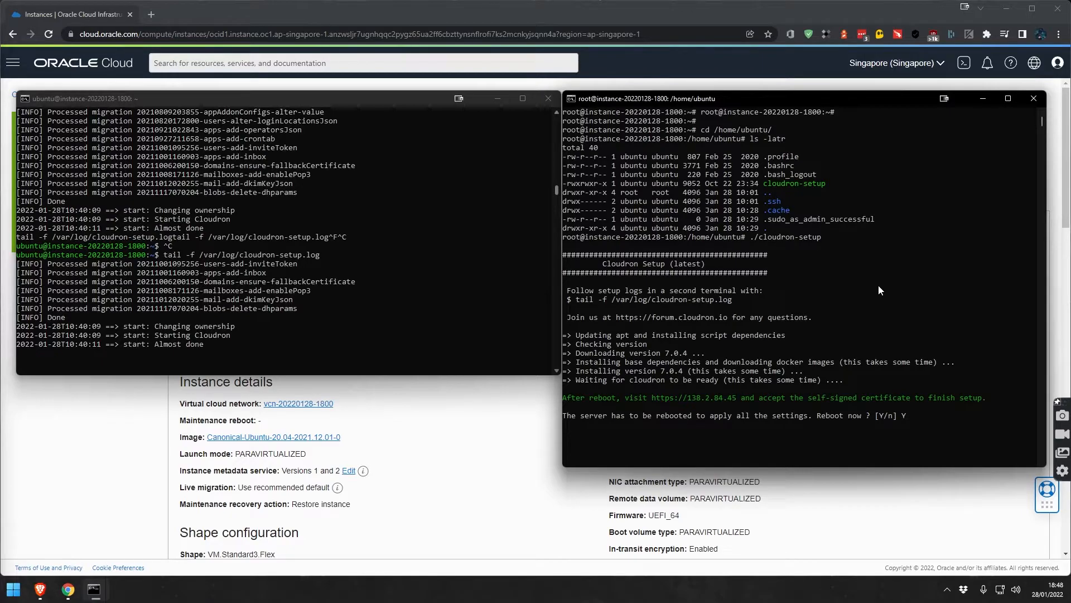
click(967, 407)
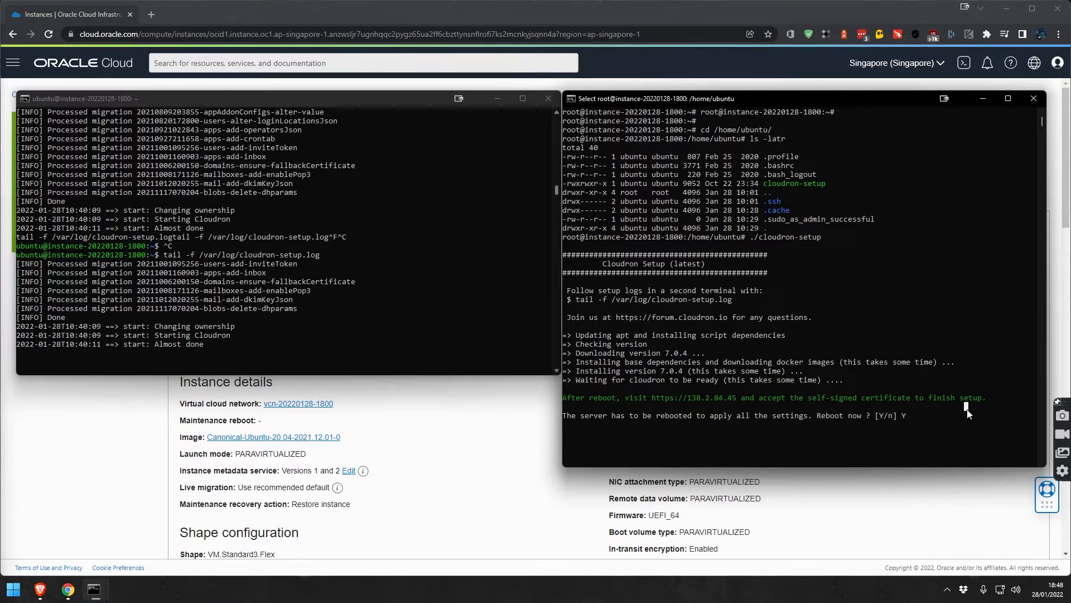
click(899, 389)
key(Escape)
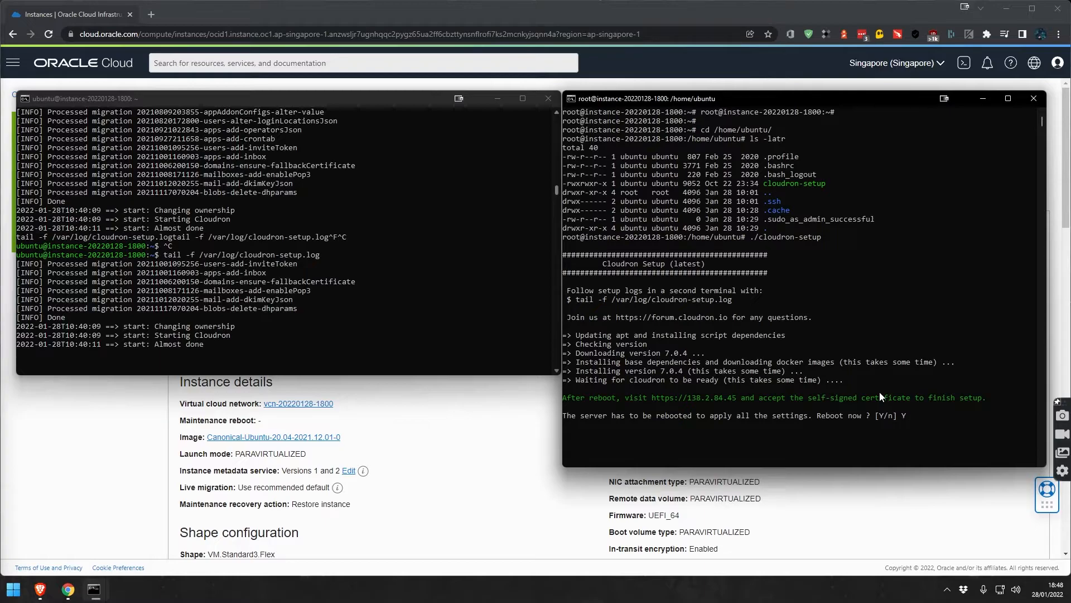
key(Return)
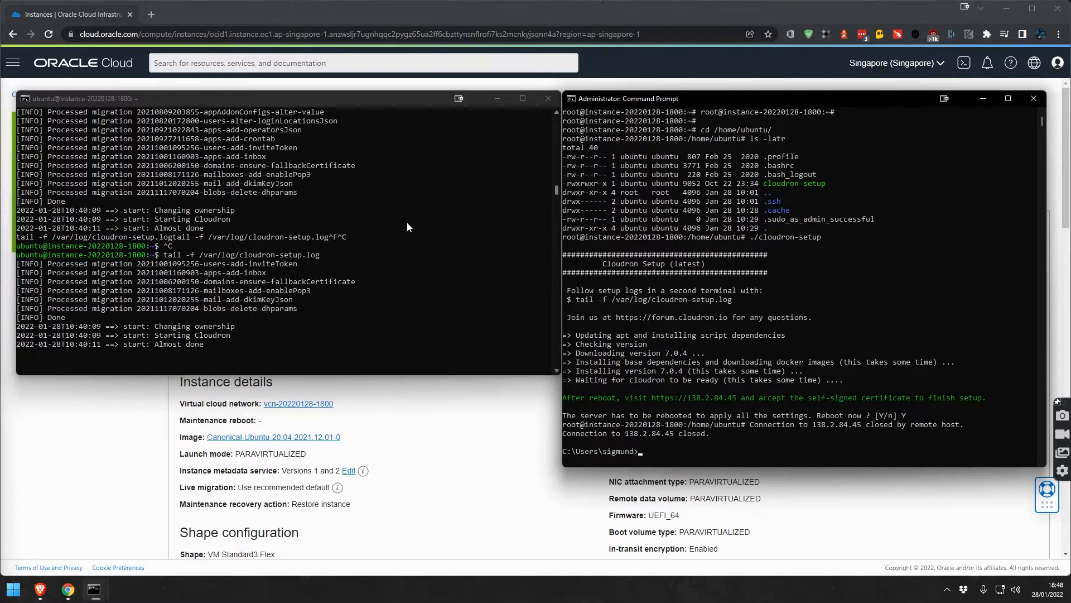
Reconnect to the server over SSH after the reboot and clear the screen.
click(409, 223)
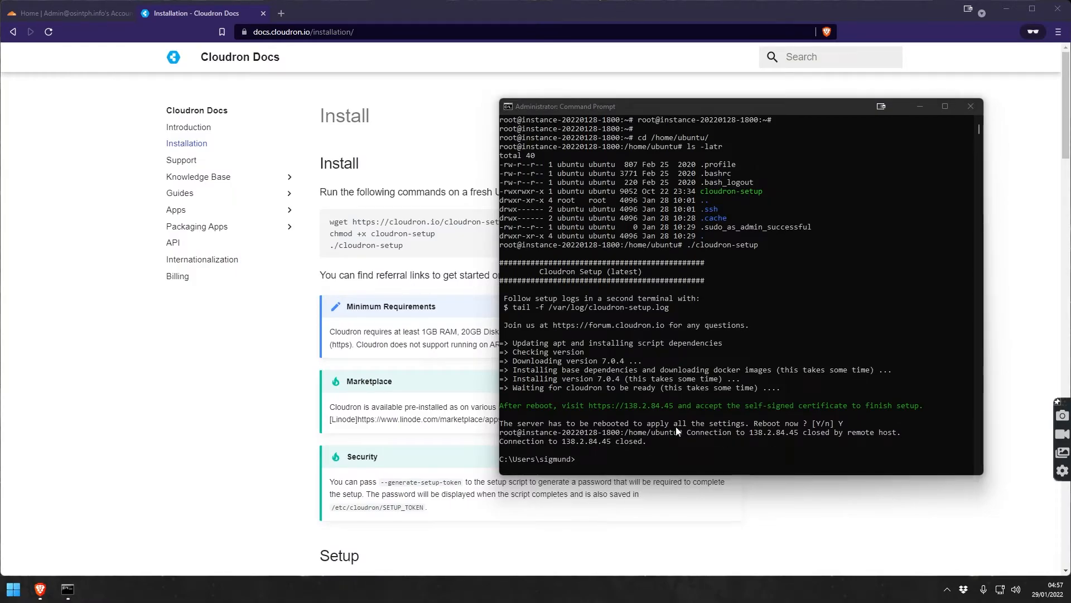
click(653, 454)
key(Up)
key(Return)
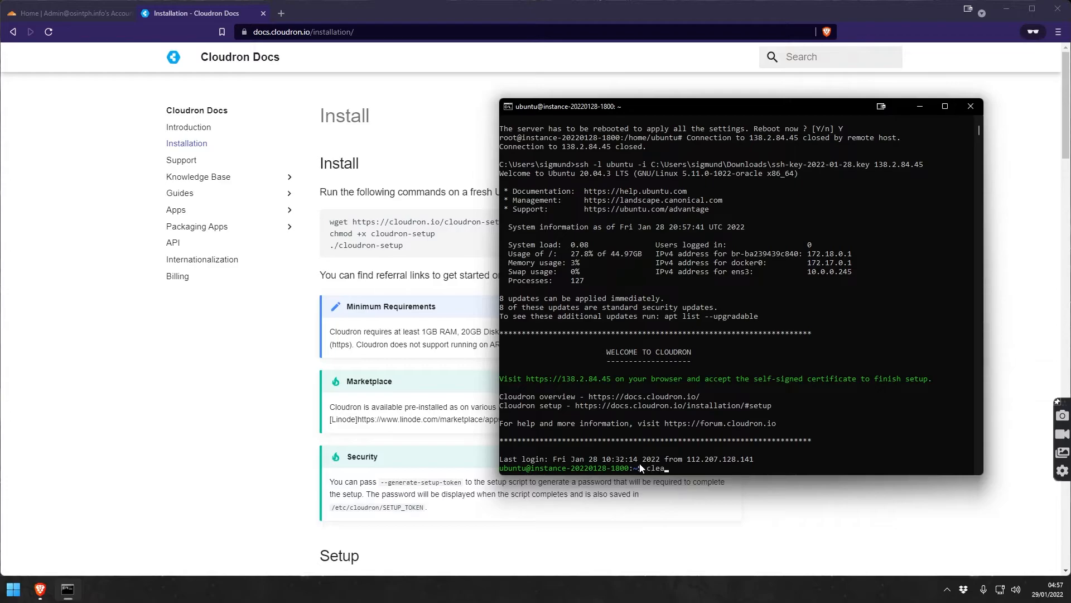
key(ctrl+l)
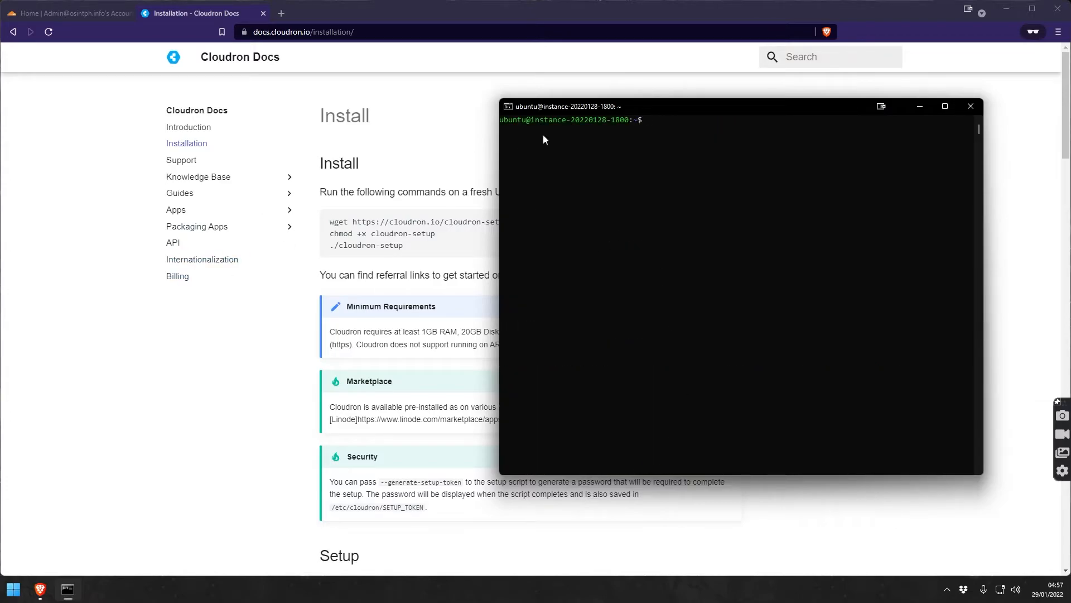
click(131, 370)
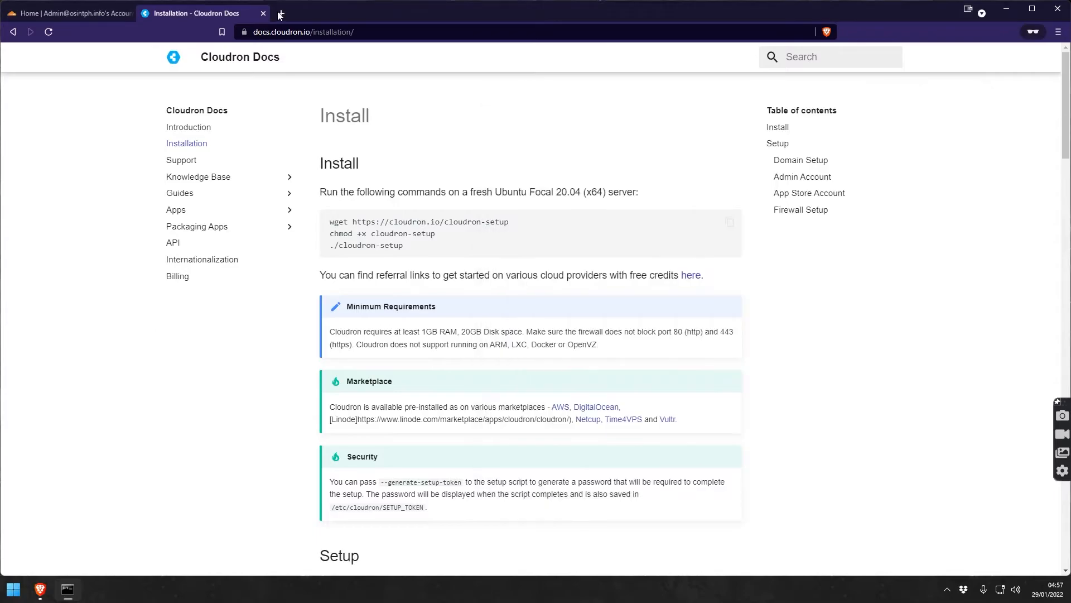
click(282, 13)
key(ctrl+v)
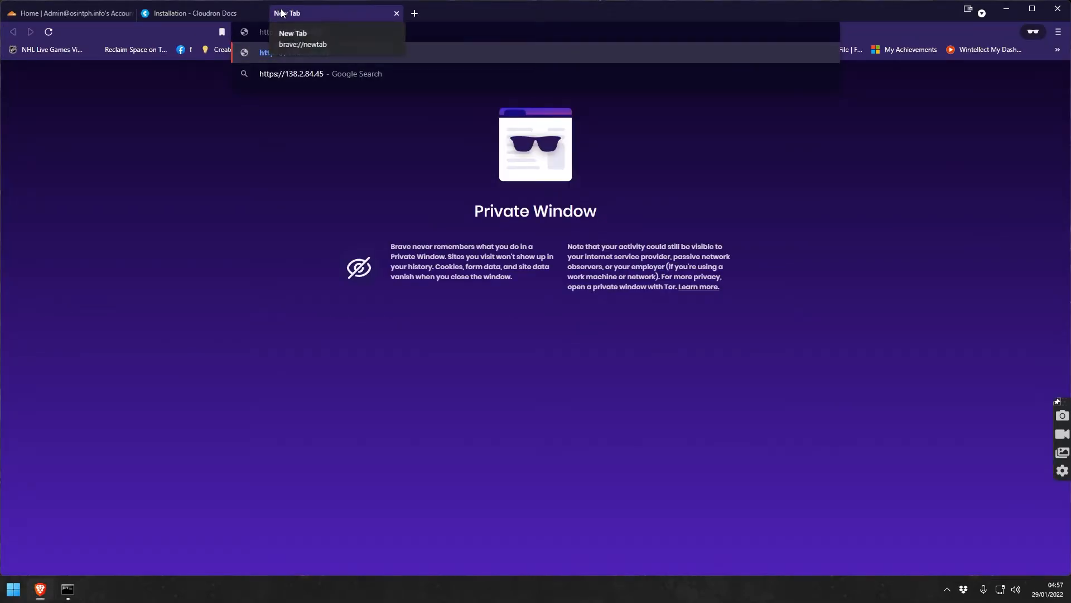
key(Return)
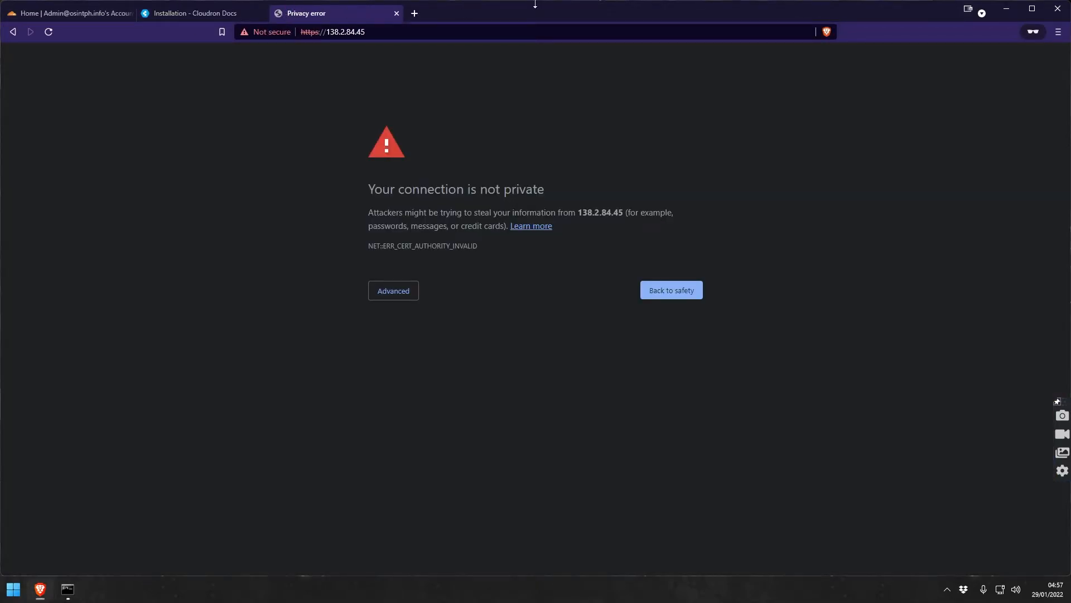
click(414, 290)
click(430, 376)
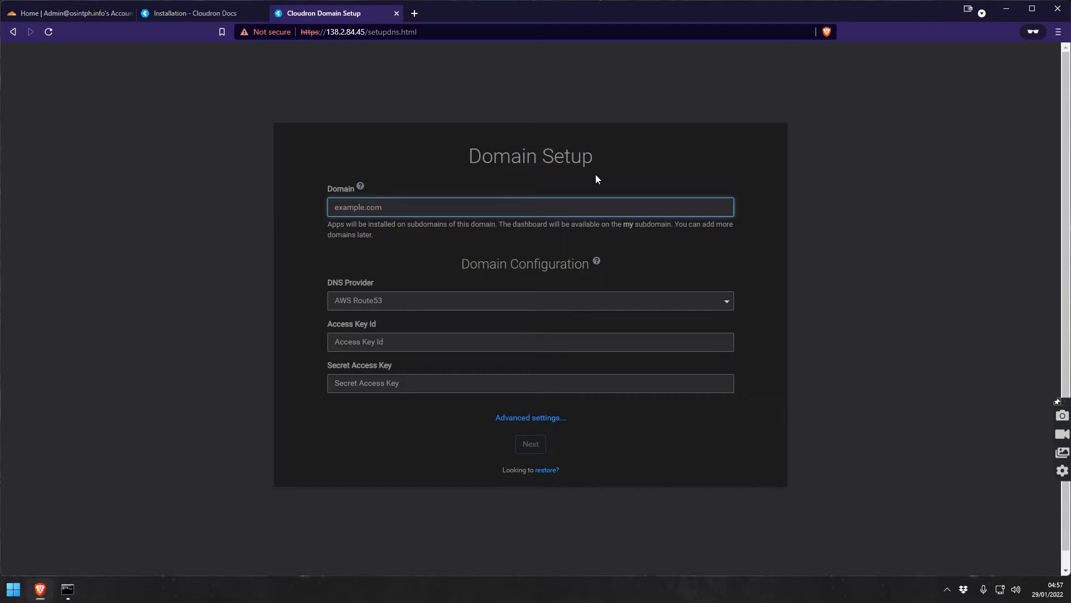
Enter cloudrondemo.info as the domain and choose Cloudflare as the DNS provider.
click(317, 204)
key(ctrl+v)
click(410, 302)
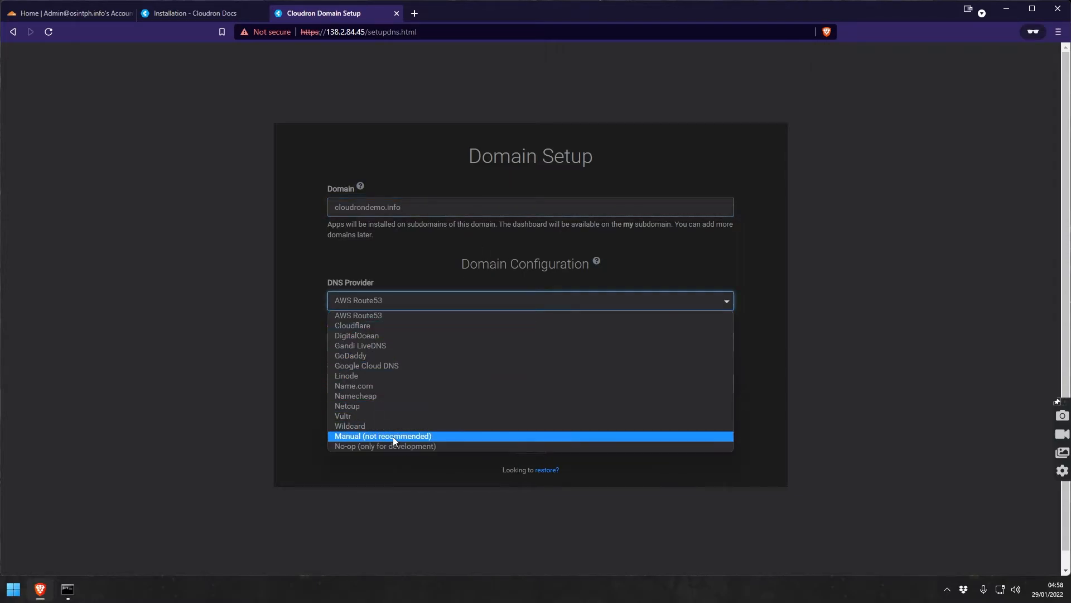
click(373, 327)
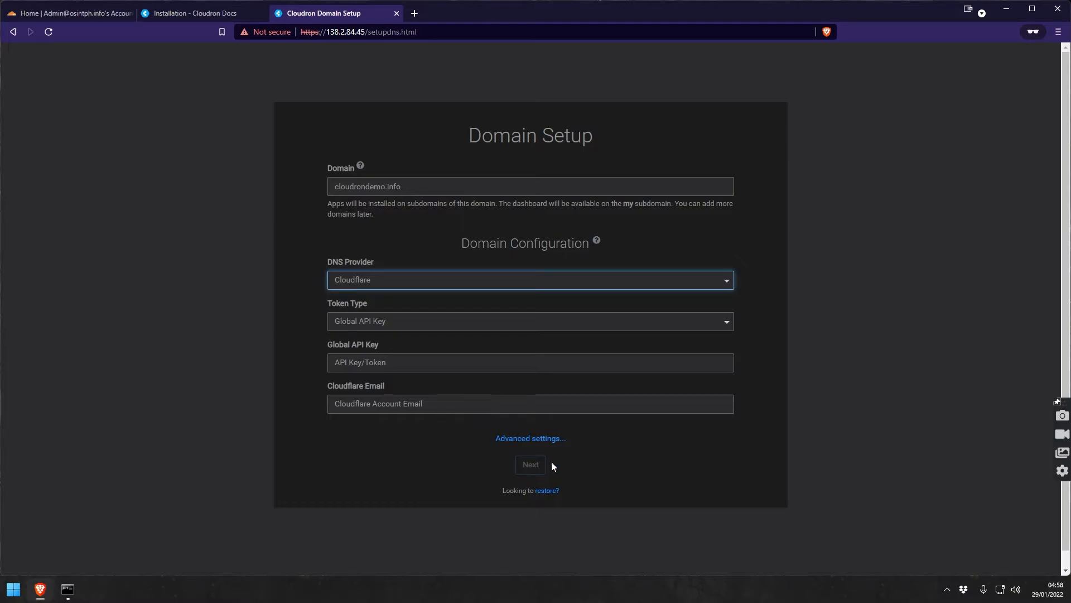
click(521, 439)
scroll(520, 439, down, 1)
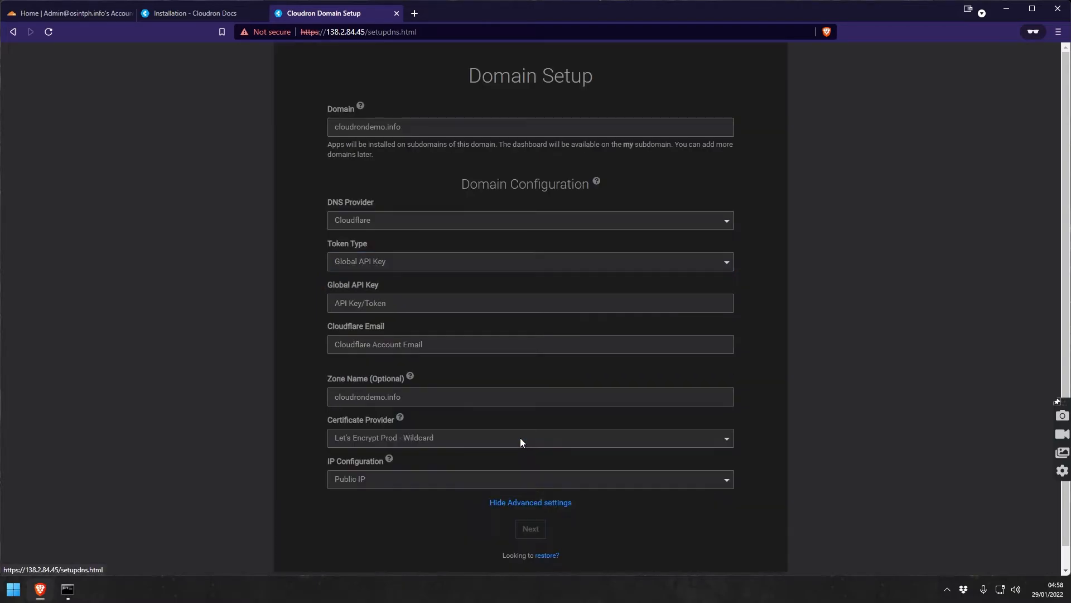
click(521, 503)
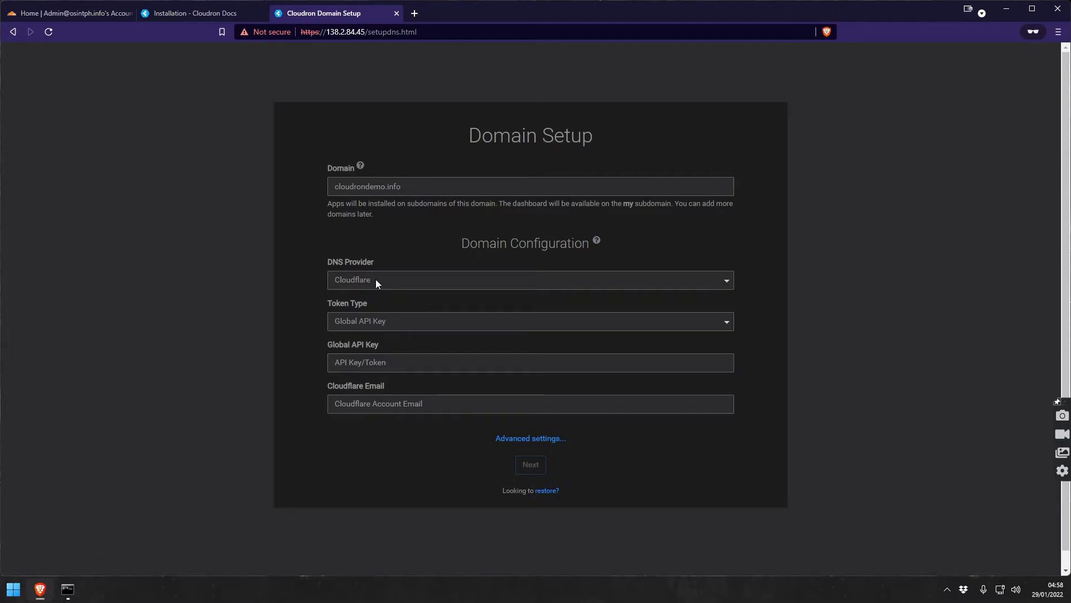
From the cloudrondemo.info overview in Cloudflare, go to Get your API token.
click(83, 13)
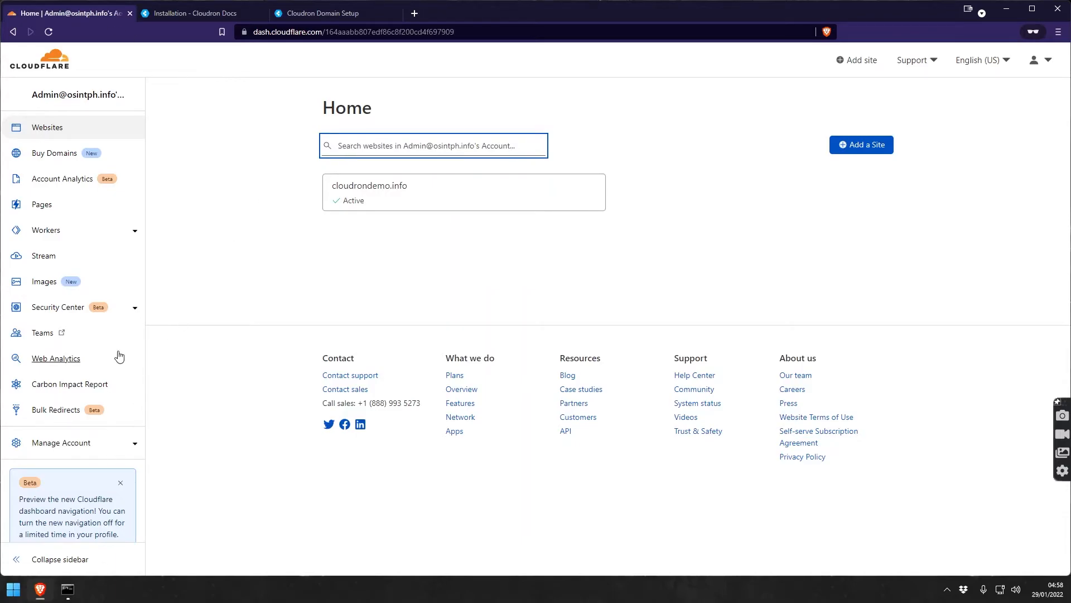
scroll(89, 271, down, 2)
scroll(92, 272, up, 2)
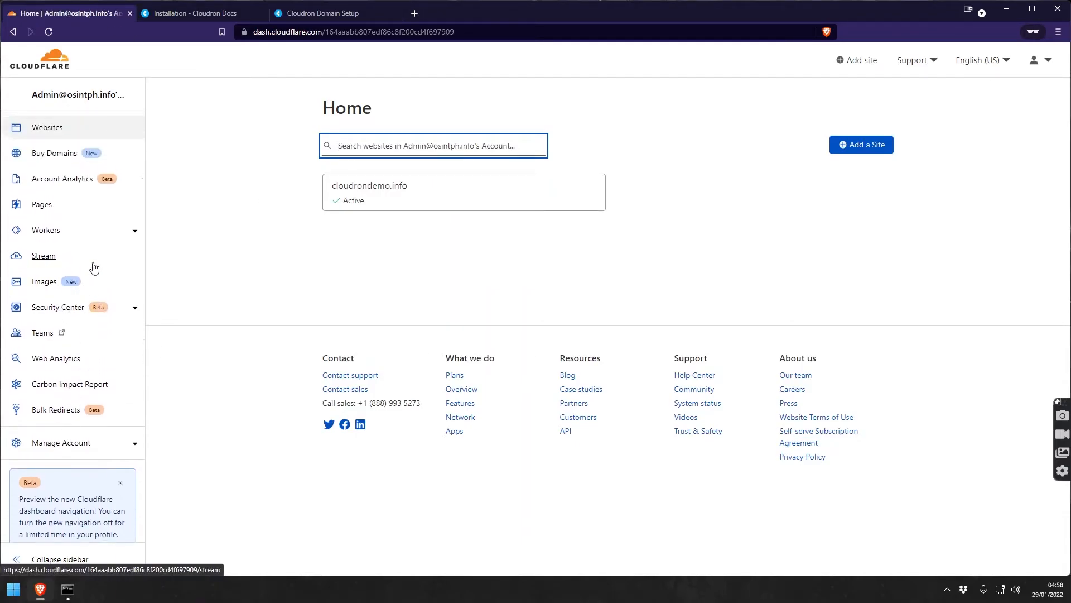
click(356, 190)
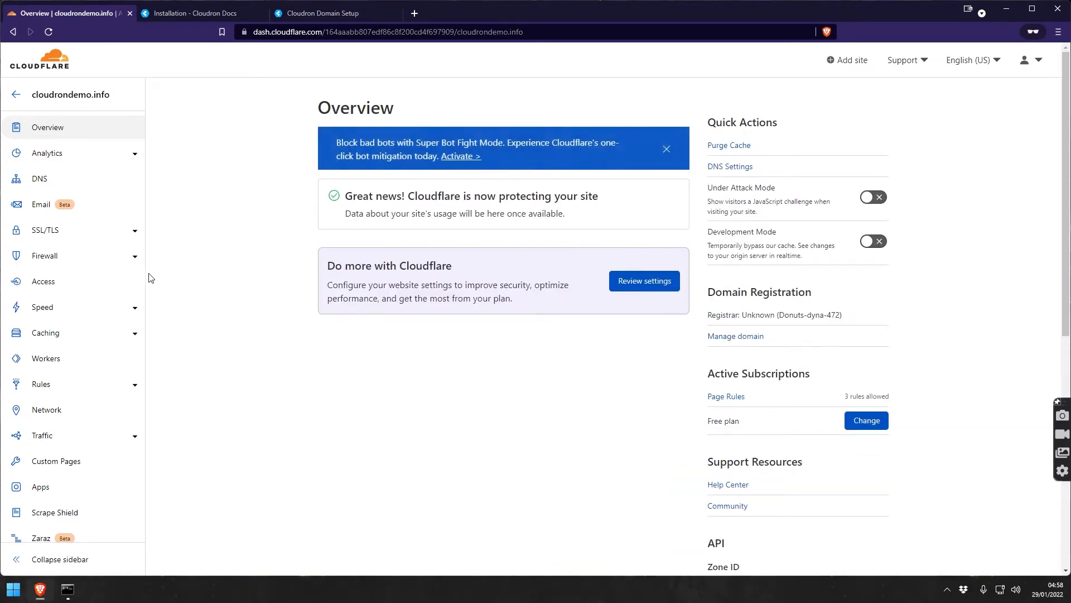
scroll(100, 209, down, 3)
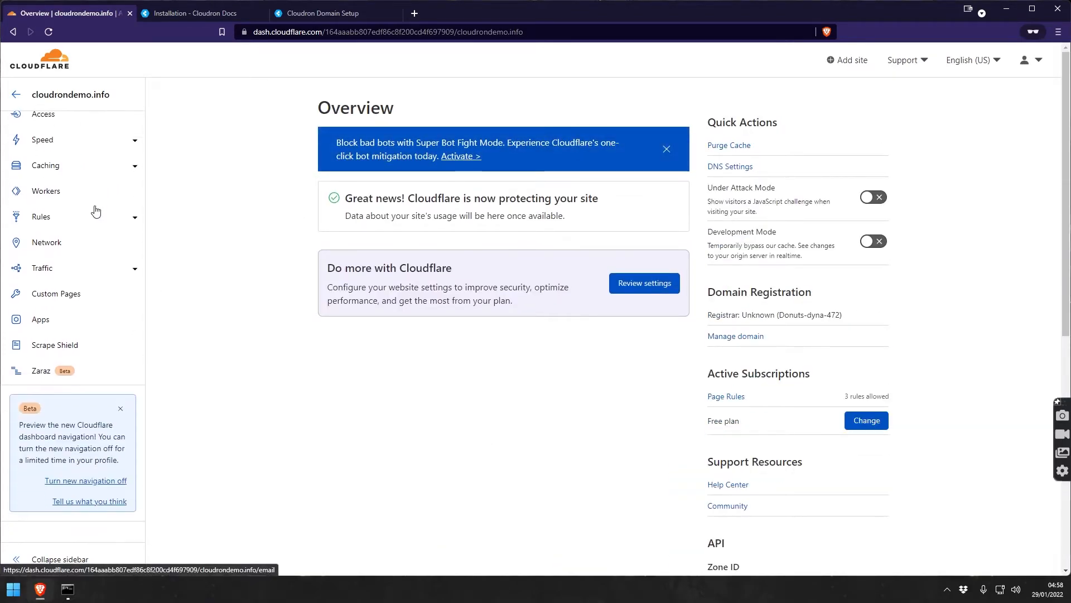
scroll(98, 206, up, 3)
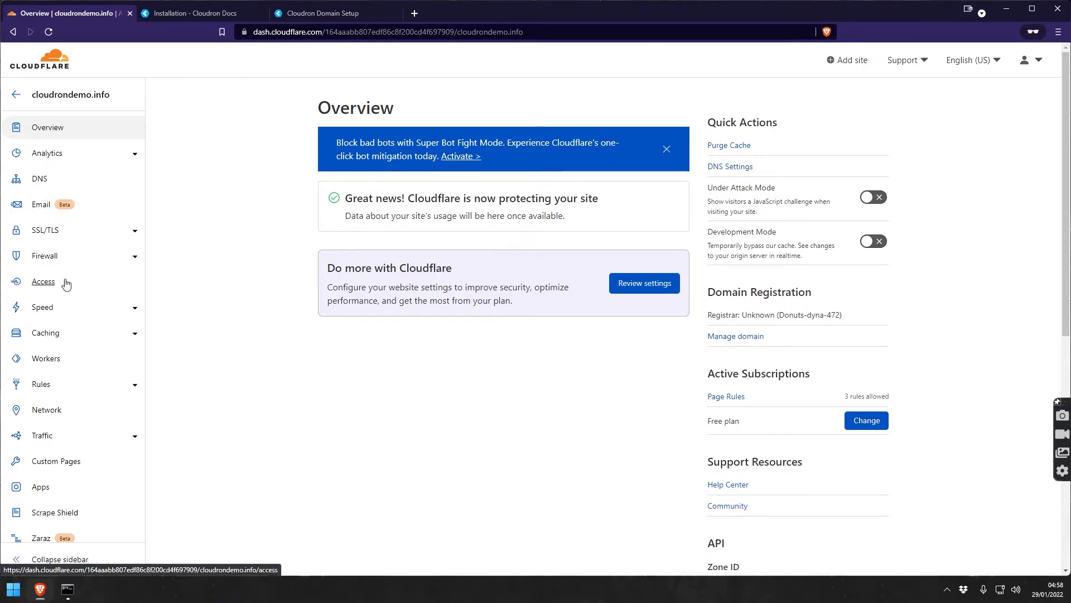
scroll(96, 282, down, 3)
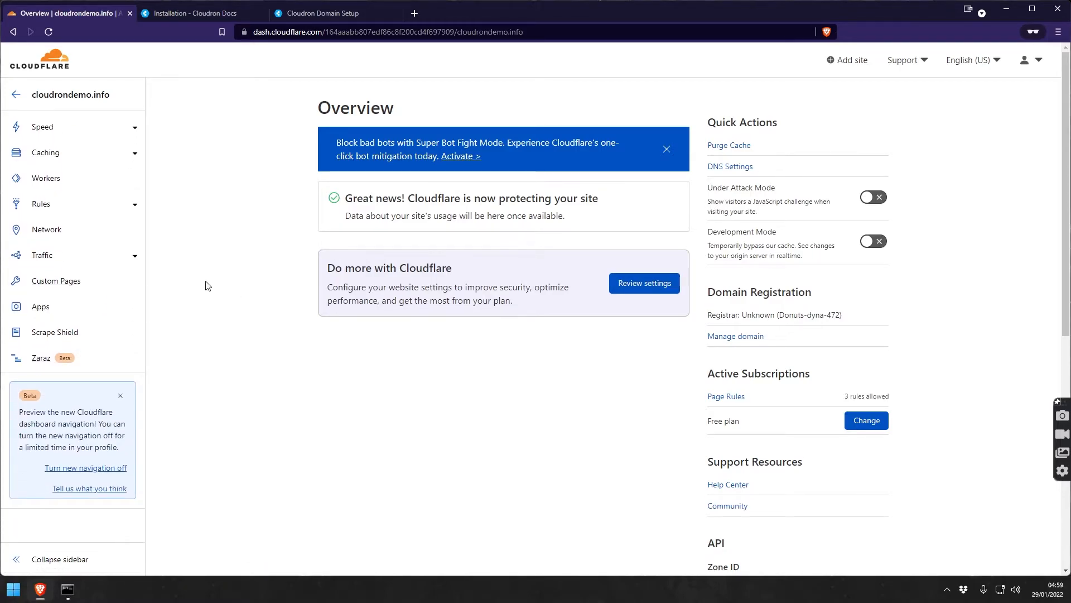
scroll(757, 334, down, 8)
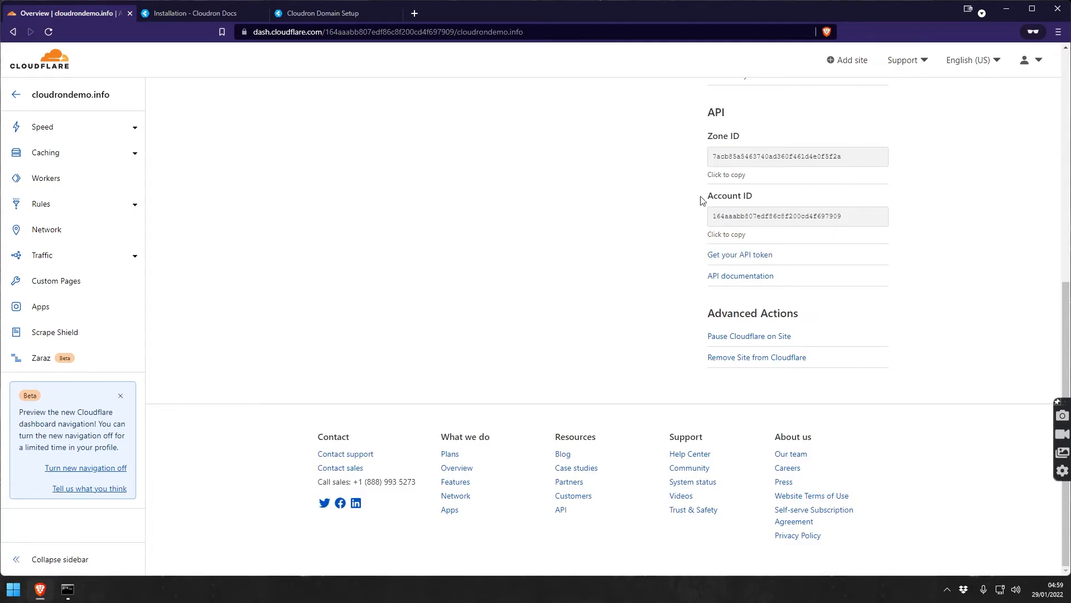
scroll(702, 193, up, 8)
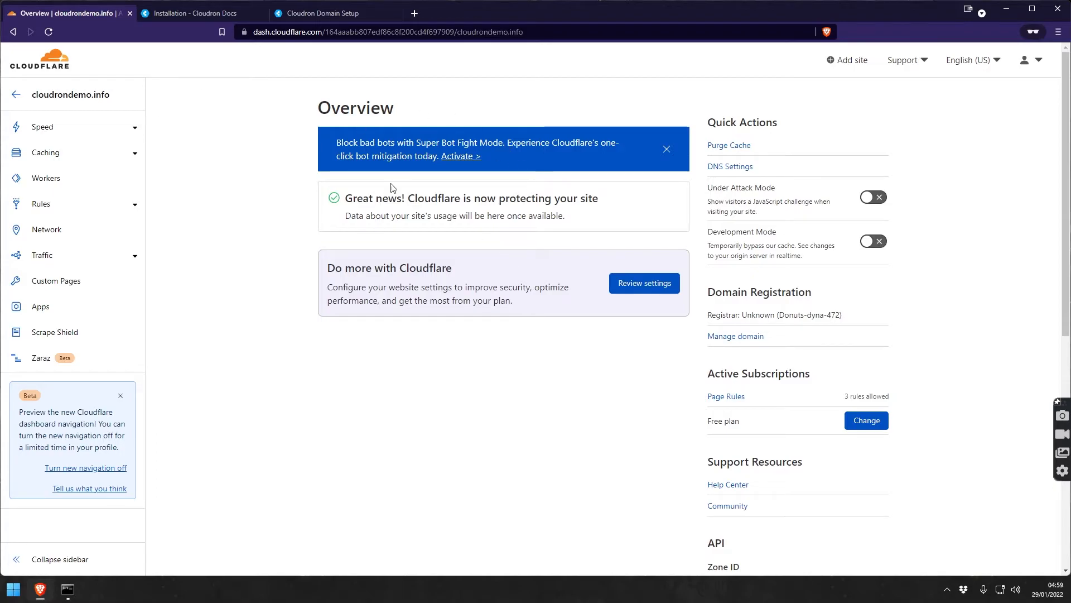
scroll(538, 371, down, 7)
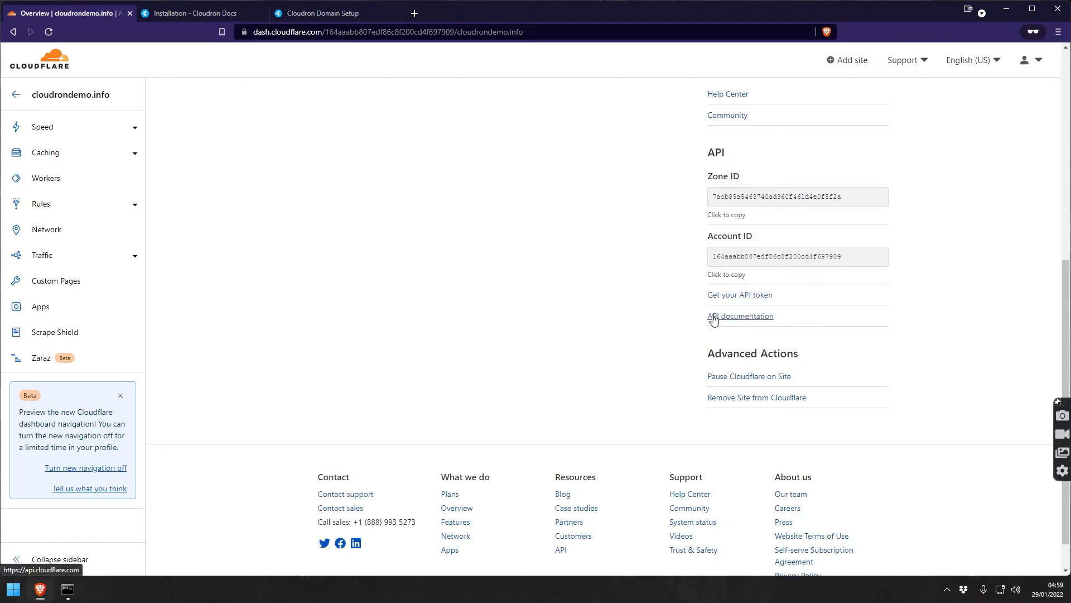
click(732, 297)
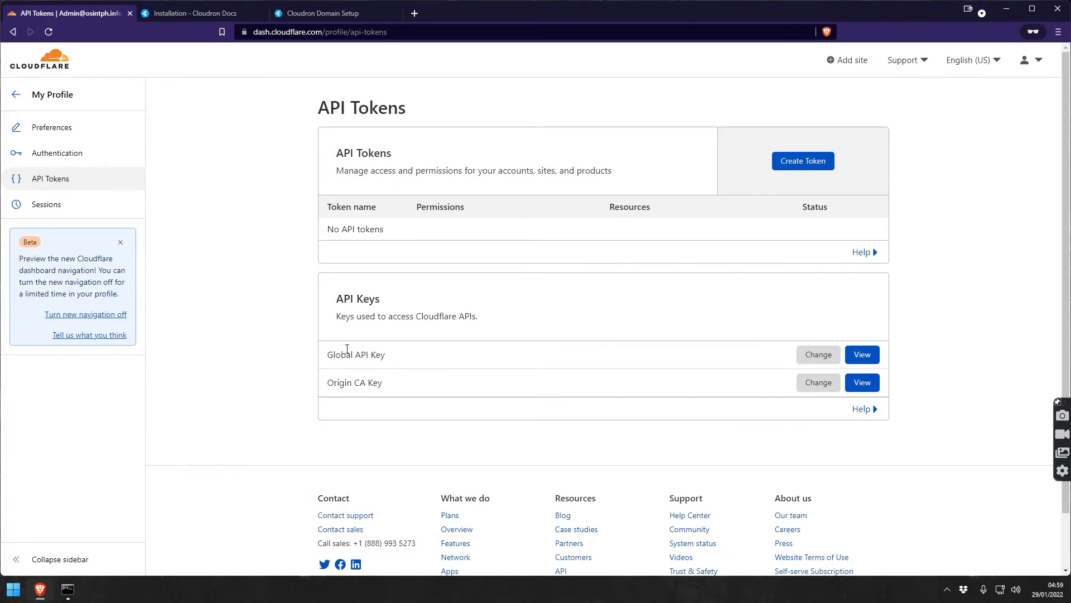
Request to view the Global API Key and pass the bus-image hCaptcha.
click(858, 356)
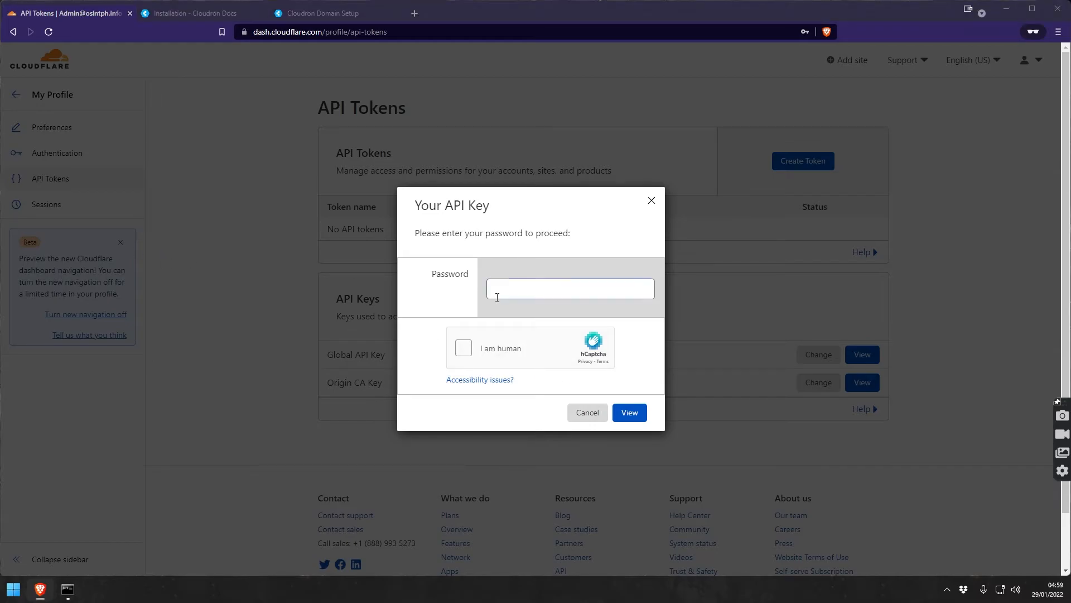
click(463, 347)
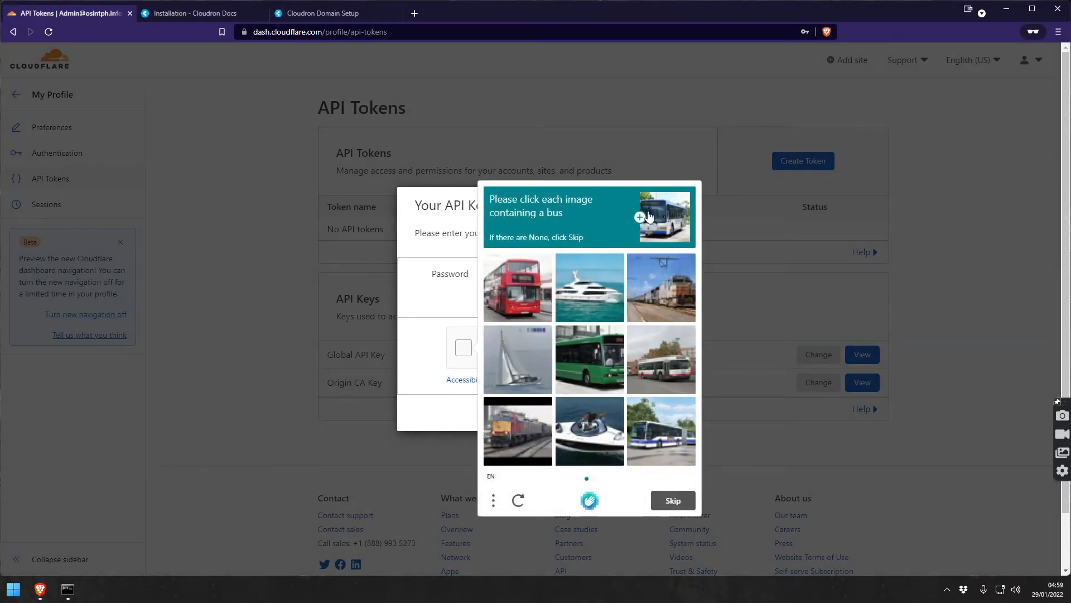
click(515, 294)
click(589, 352)
click(662, 371)
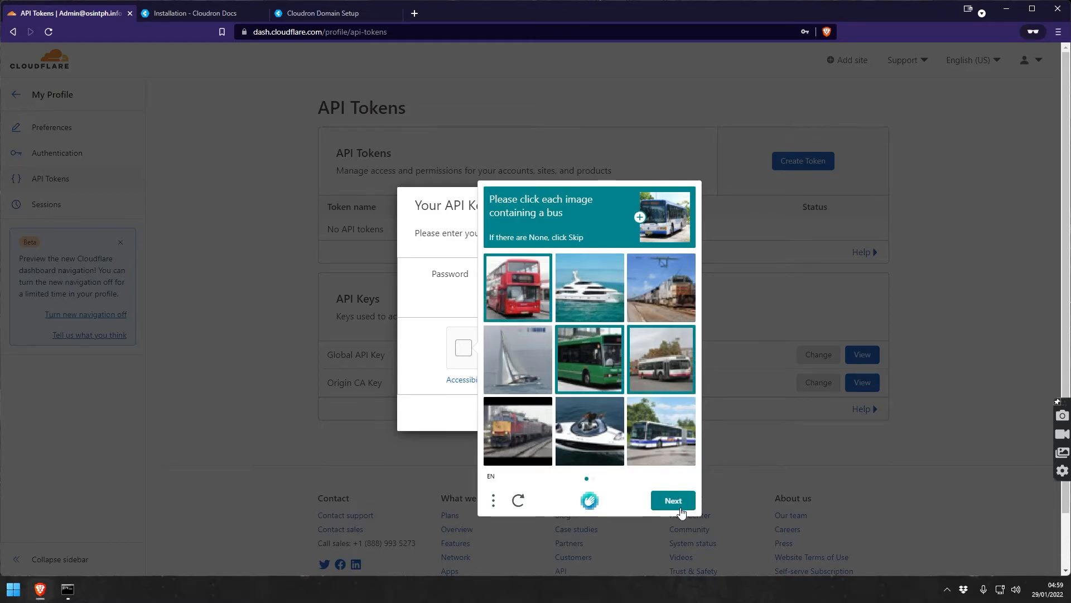
click(650, 445)
click(663, 501)
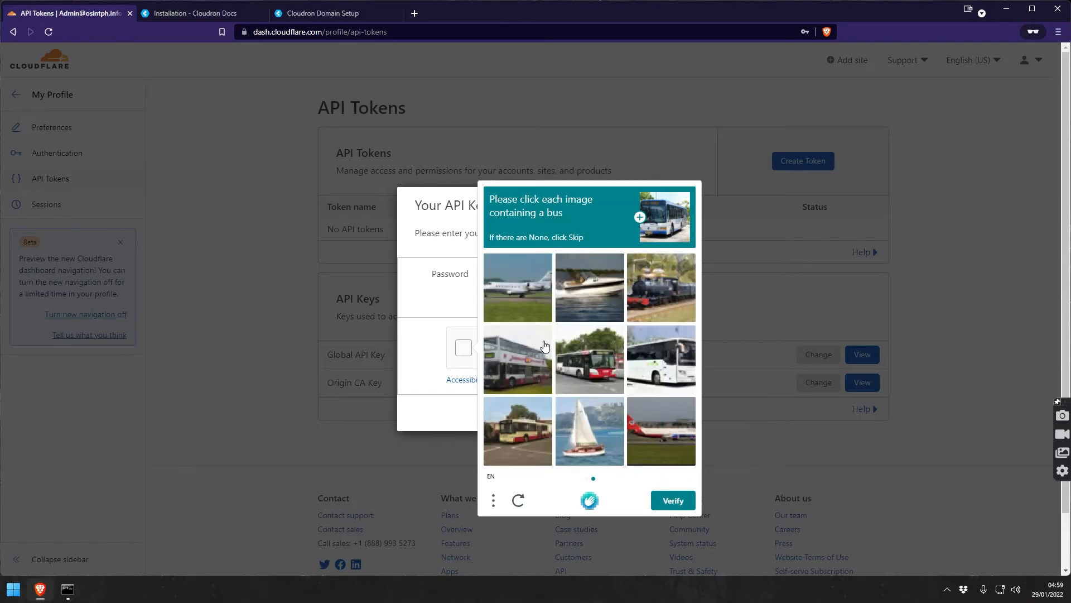
click(526, 371)
click(589, 372)
click(656, 380)
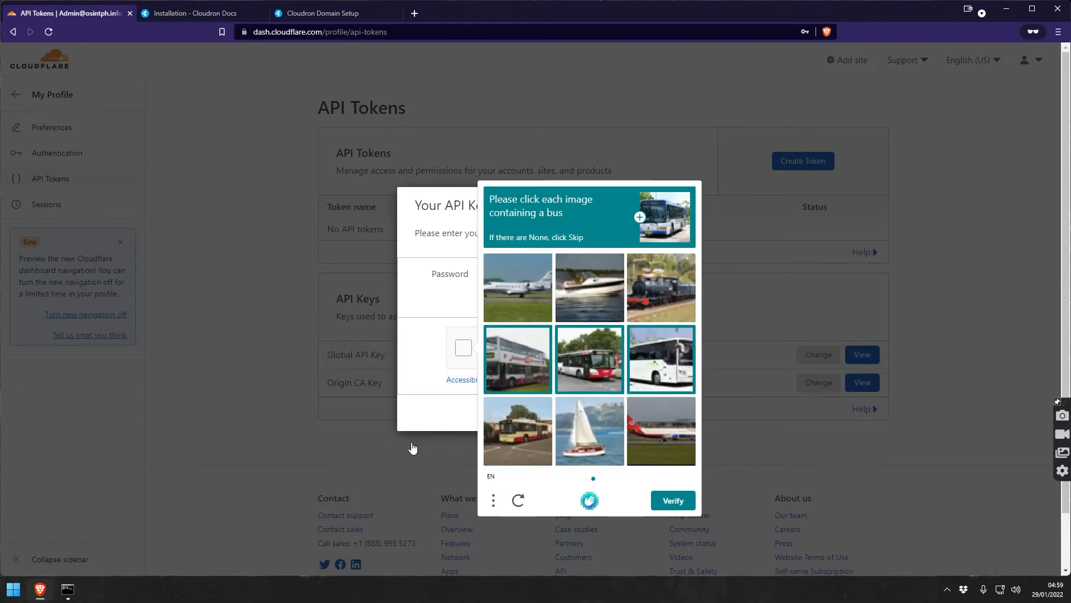
click(514, 436)
click(670, 502)
Enter the account password to reveal the Global API Key and copy it.
click(546, 289)
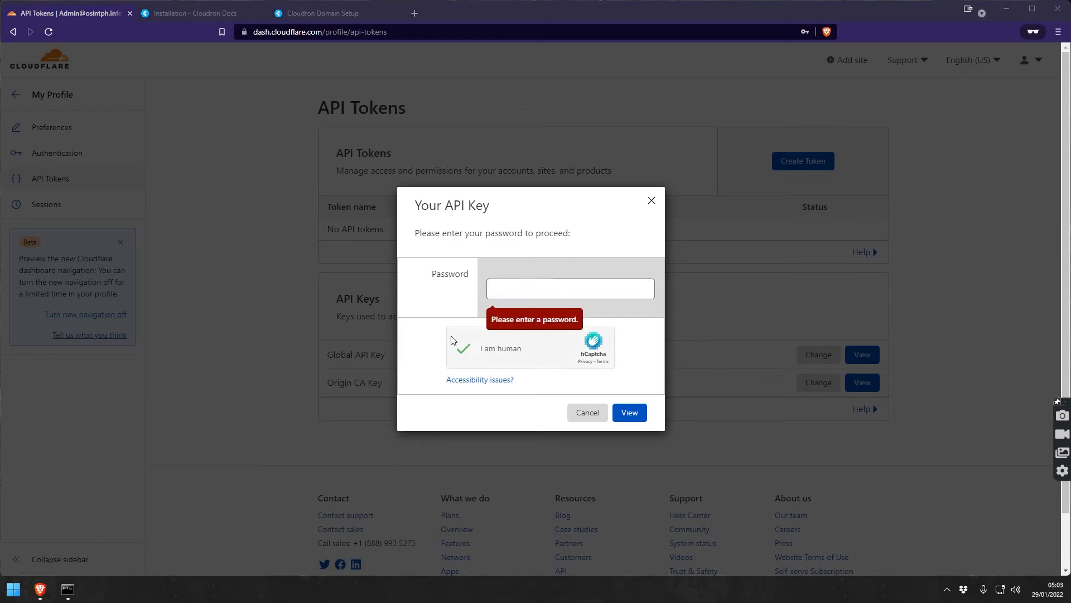
click(509, 290)
click(512, 289)
text(a)
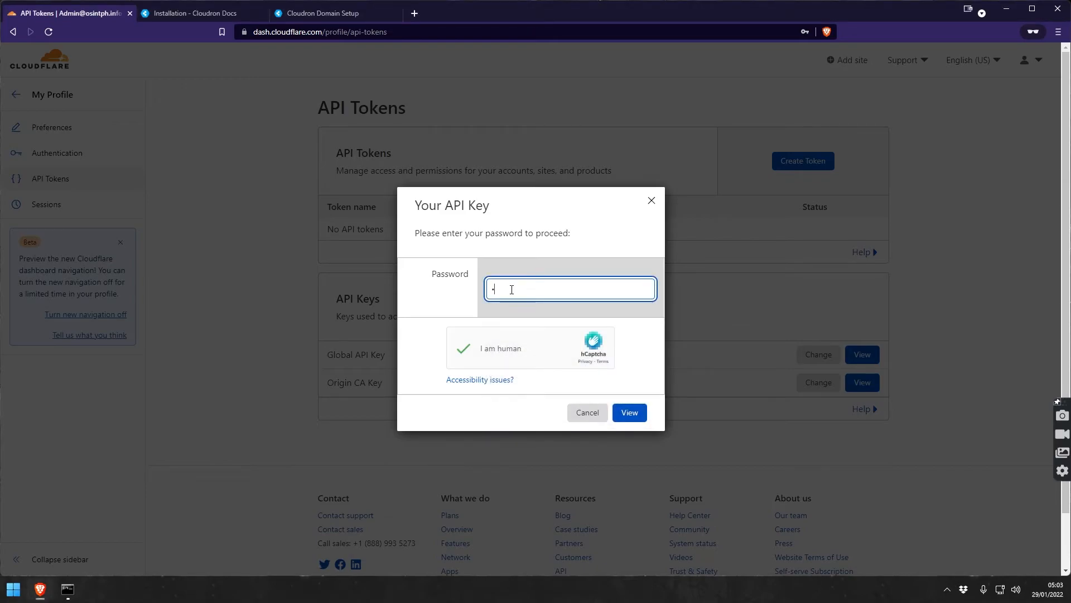
text(••••••••••••••)
key(Return)
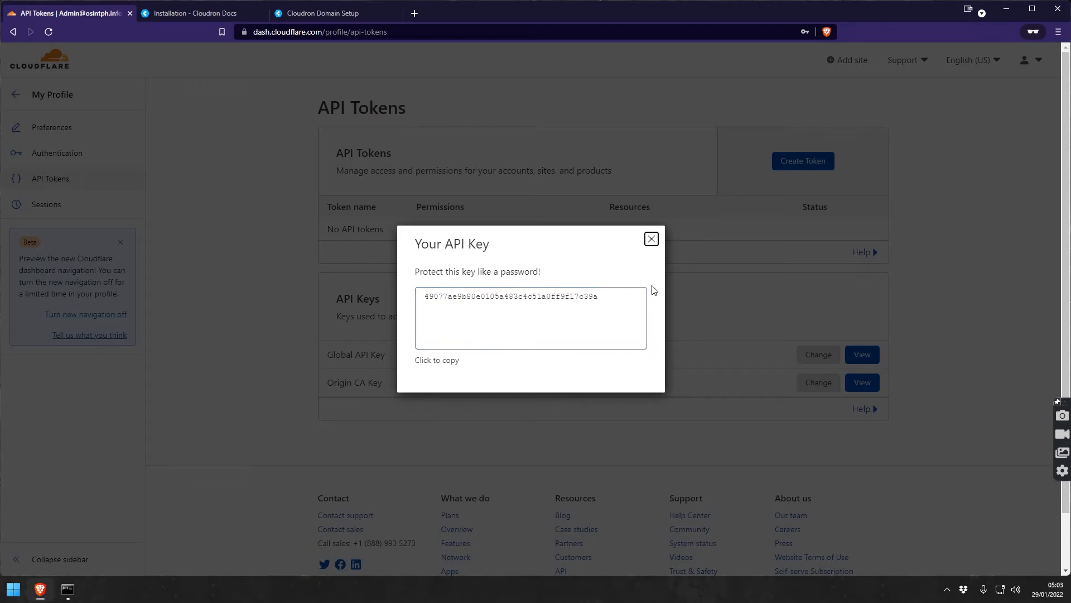
click(494, 291)
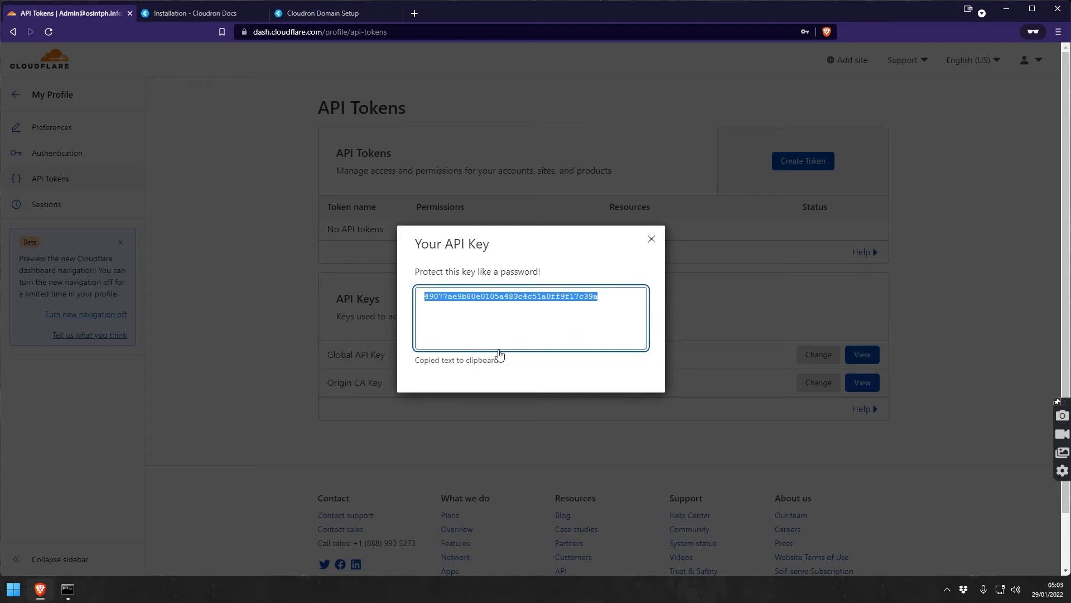
click(338, 14)
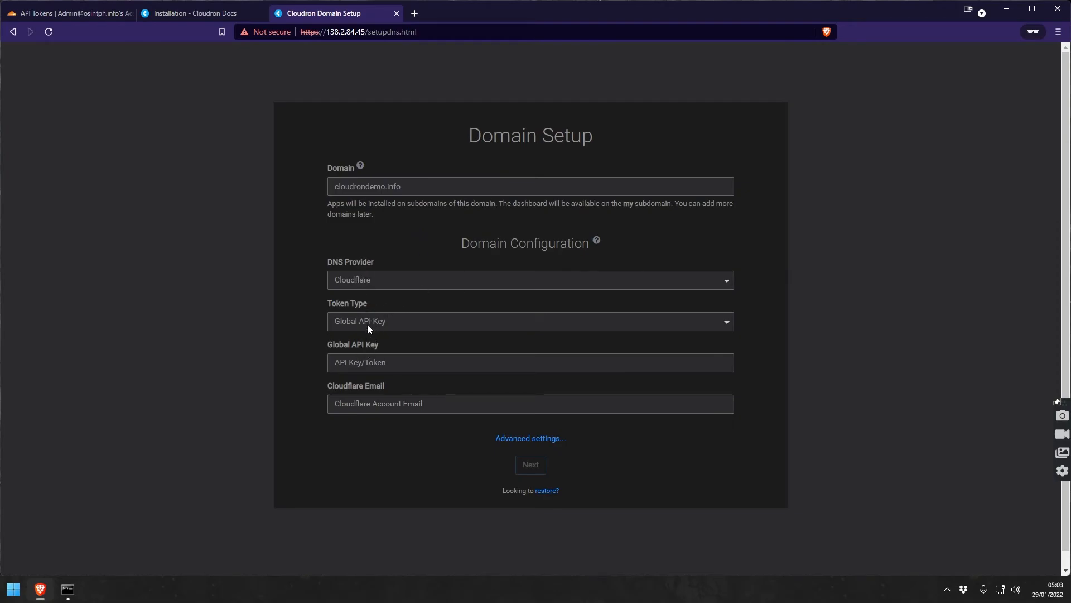
Paste the Global API Key, enter the Cloudflare account email, and submit the domain setup.
click(366, 362)
key(ctrl+v)
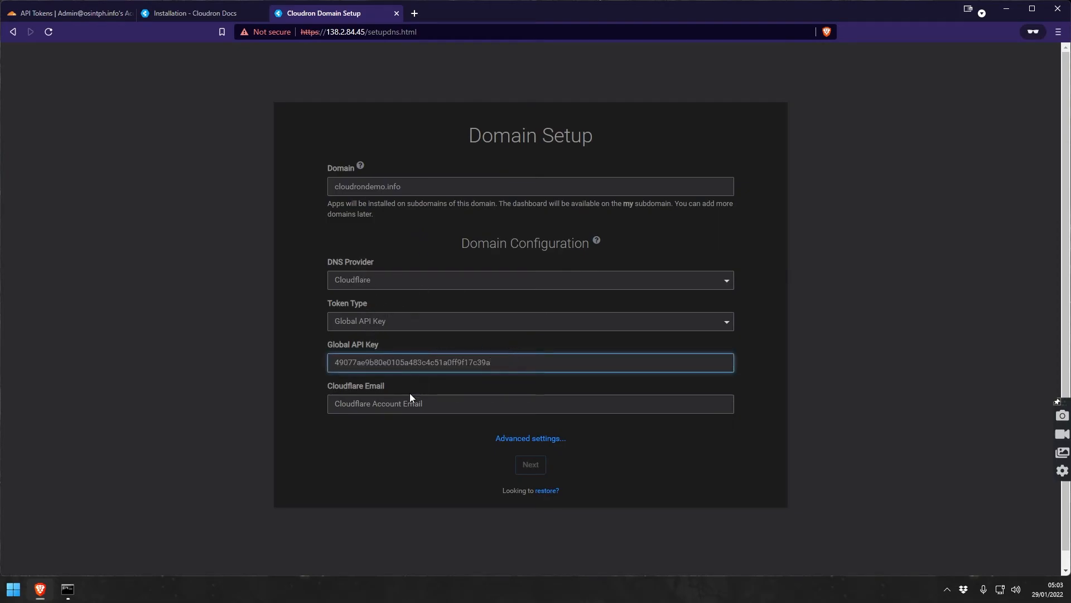
click(357, 406)
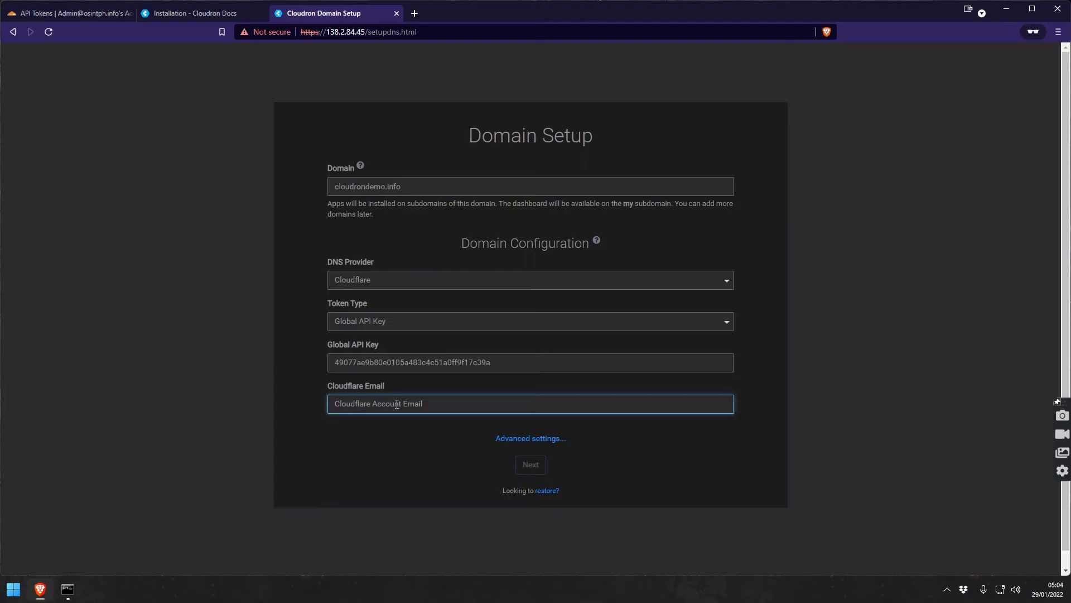
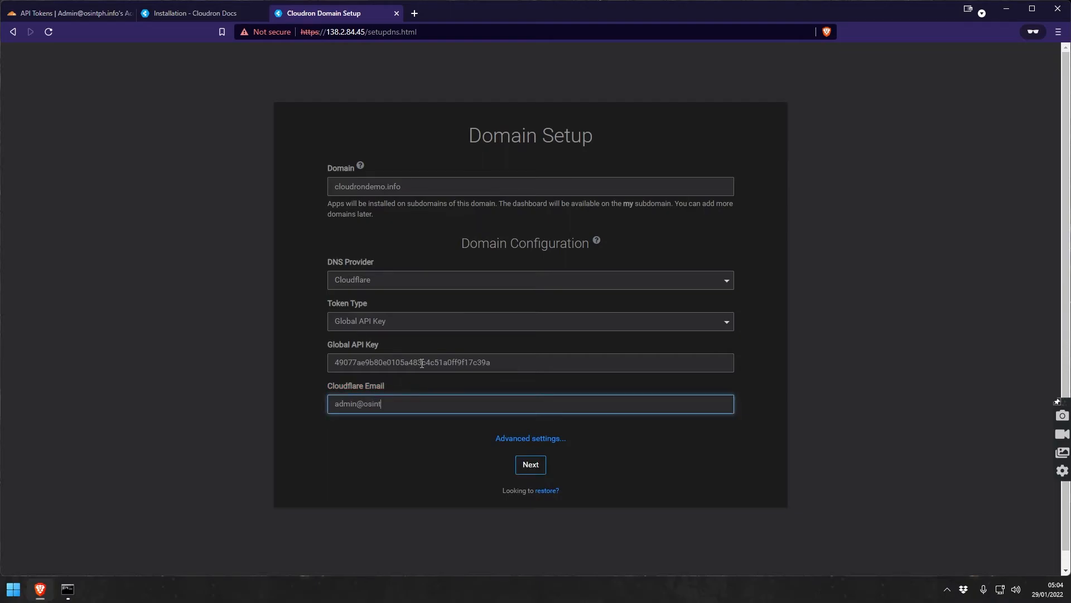
click(530, 464)
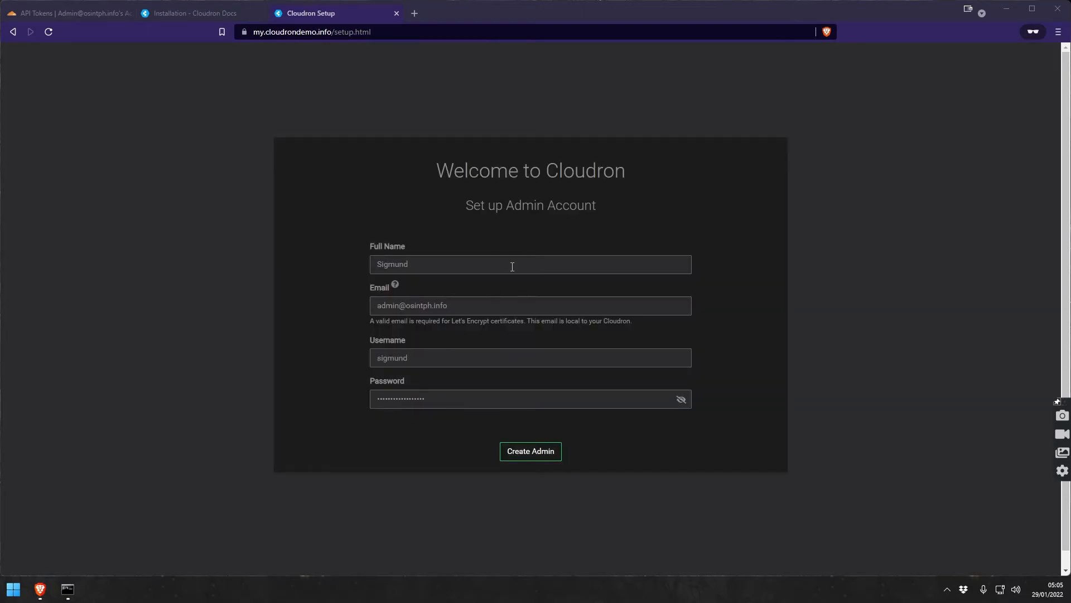
Submit the filled-in admin form with Create Admin.
click(520, 457)
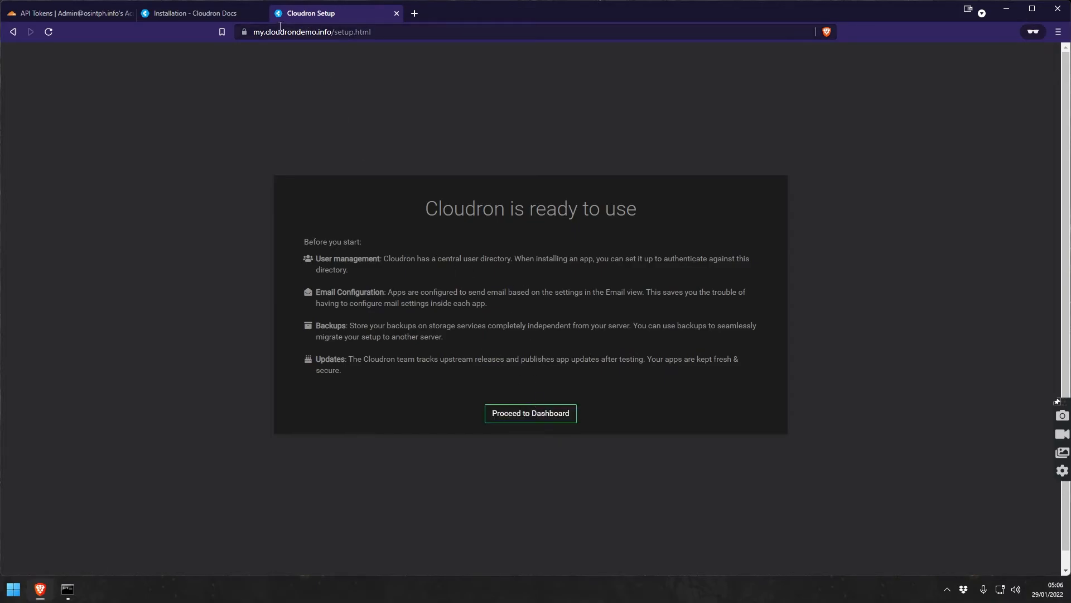
click(92, 12)
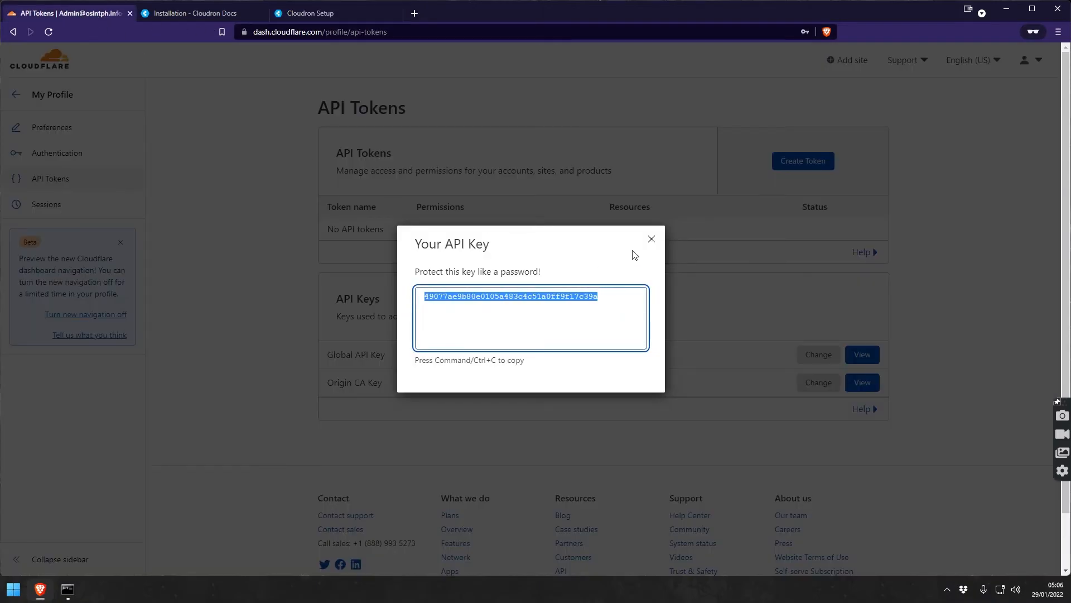
click(649, 241)
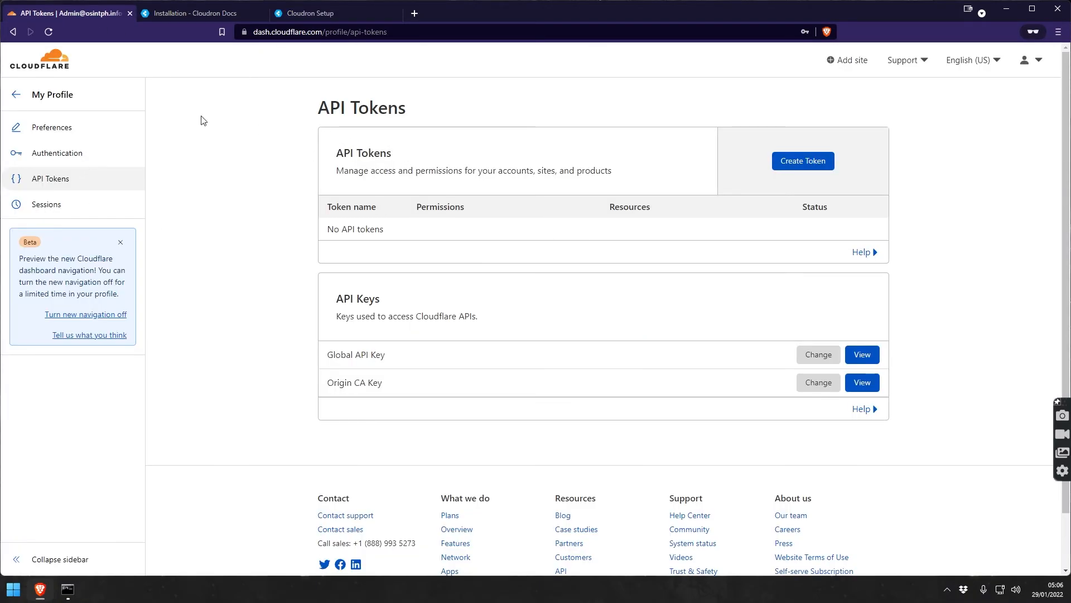
click(38, 62)
click(406, 214)
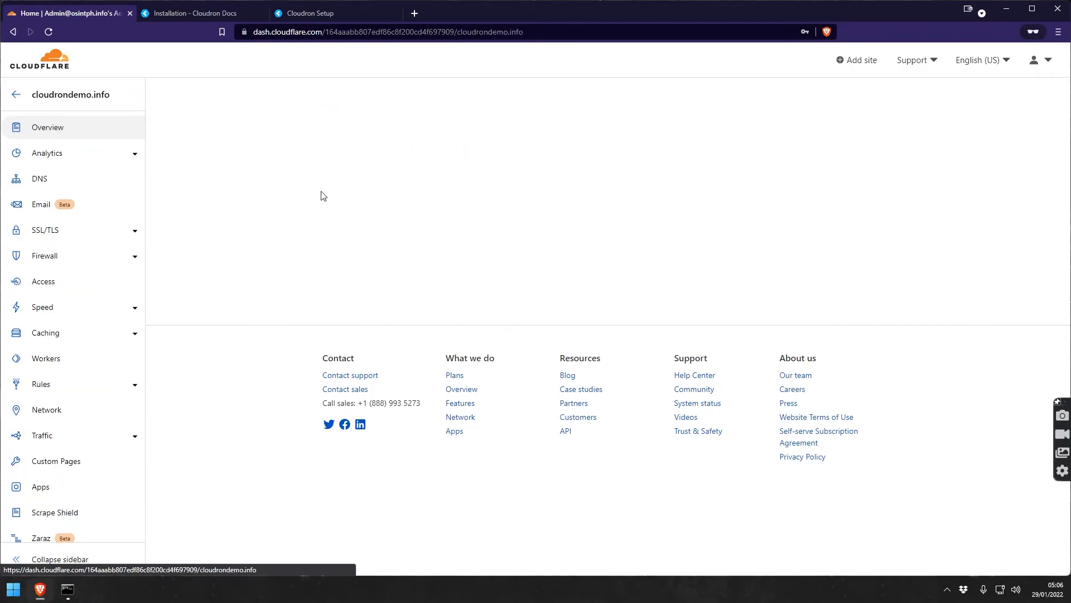
click(39, 179)
scroll(312, 177, down, 5)
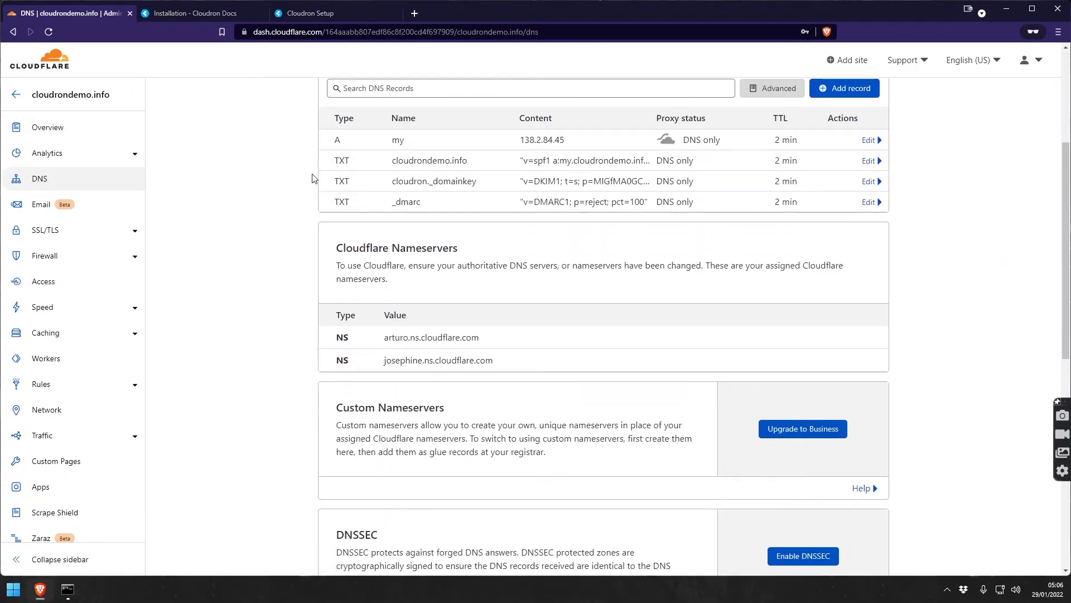
scroll(312, 177, up, 3)
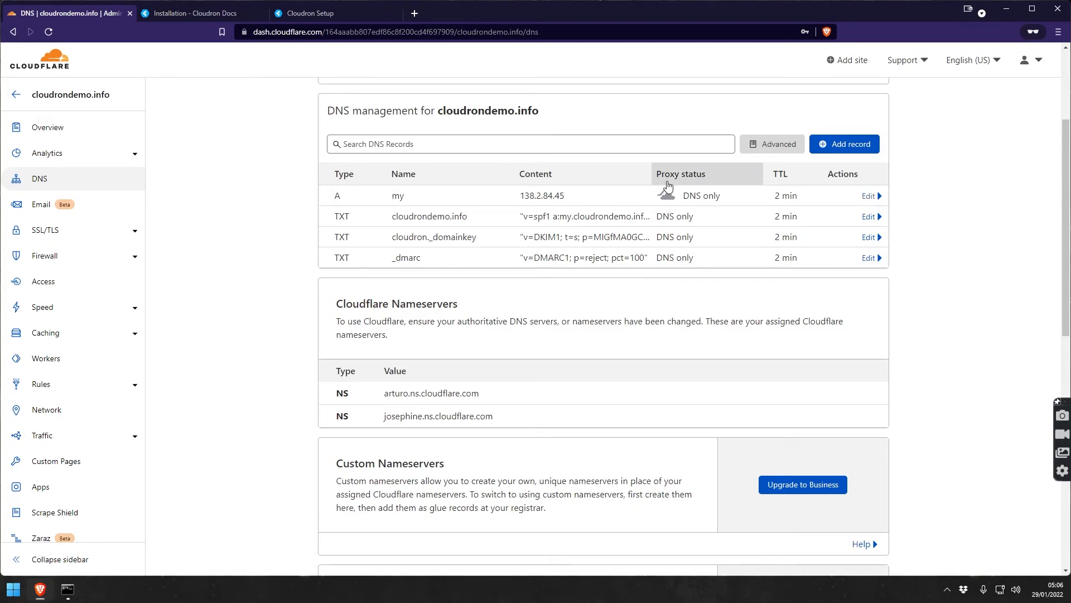
click(869, 196)
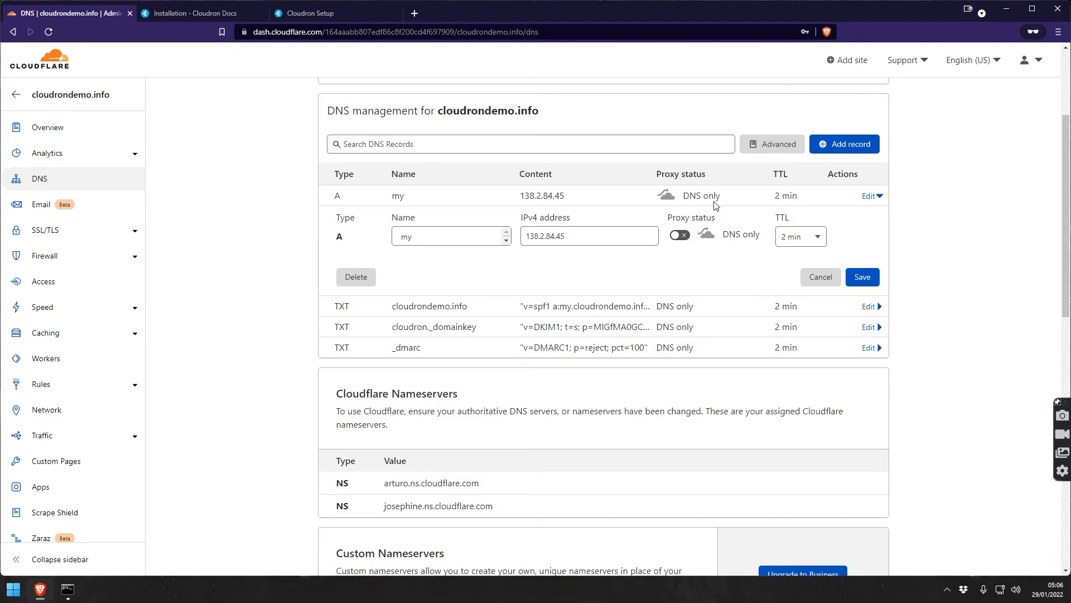
Proceed to the Cloudron dashboard and open the App Store.
click(313, 14)
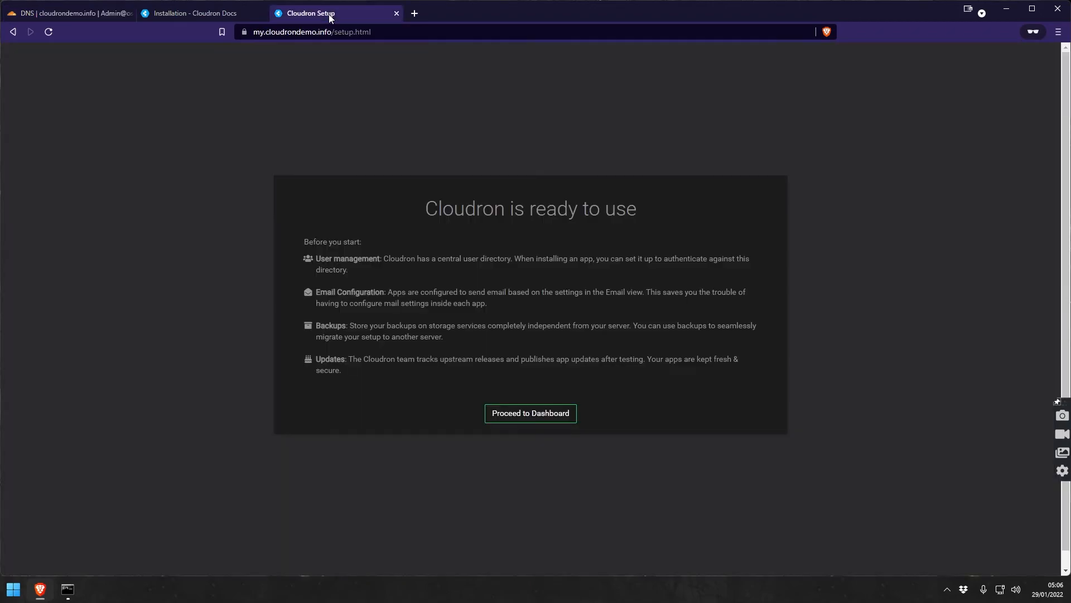
click(528, 427)
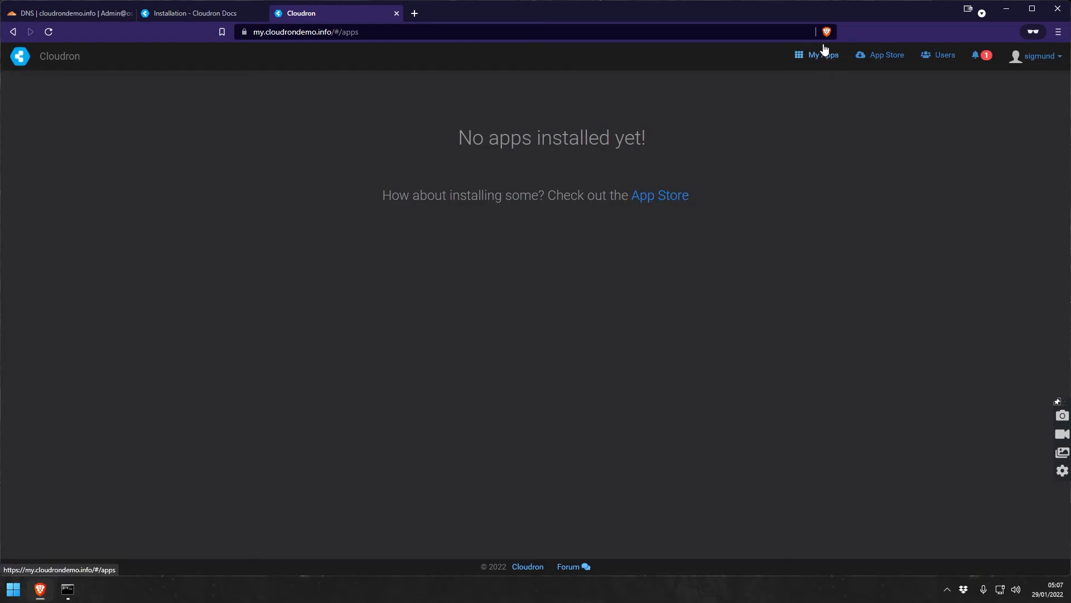
click(670, 196)
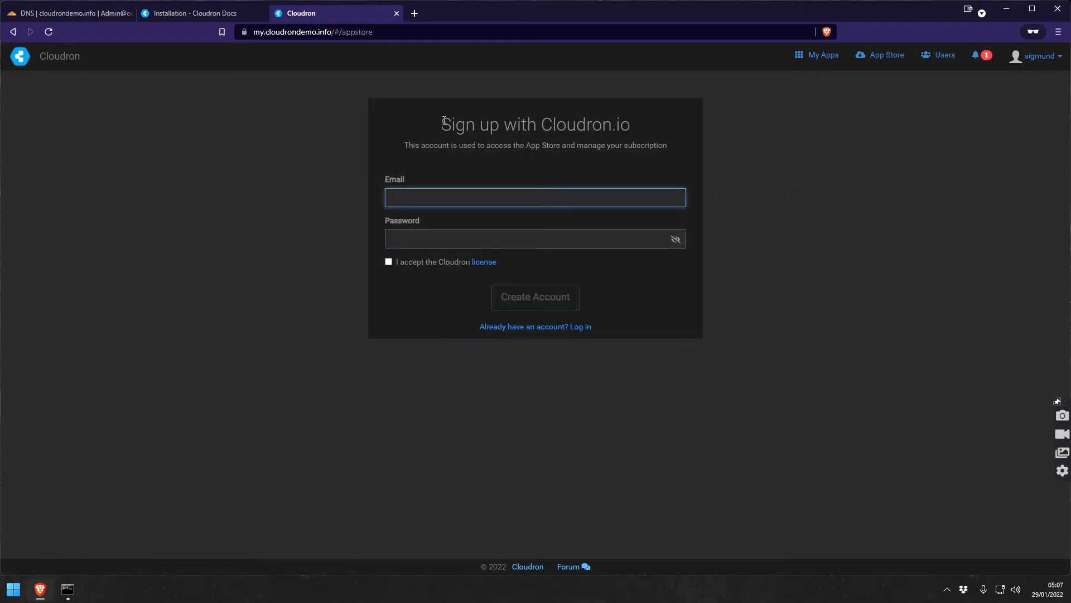
Sign up for a Cloudron.io account with email and password, accepting the license.
drag(441, 120, 613, 123)
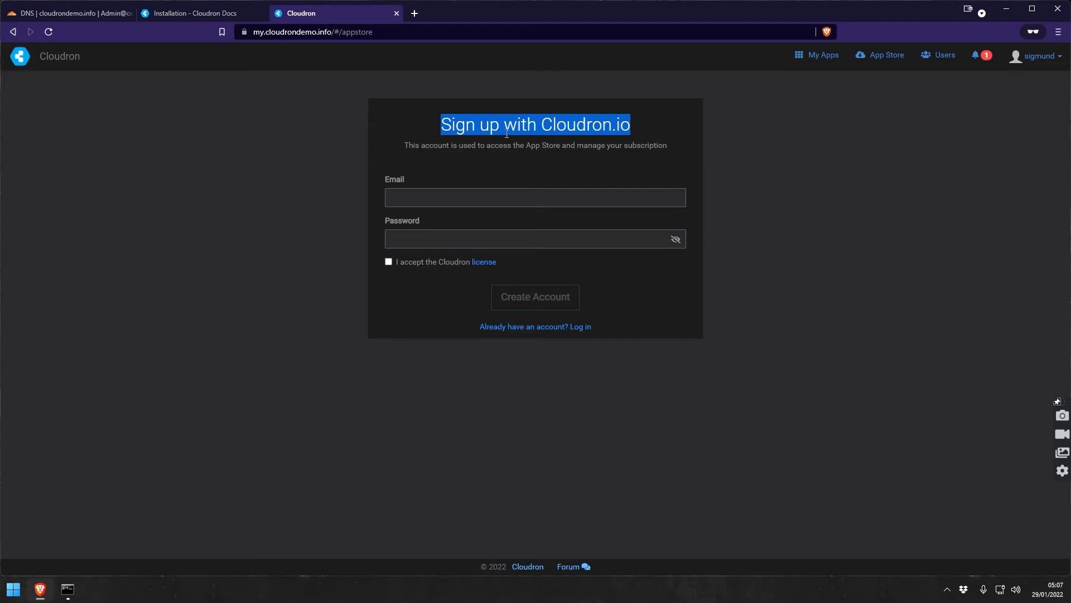
click(436, 192)
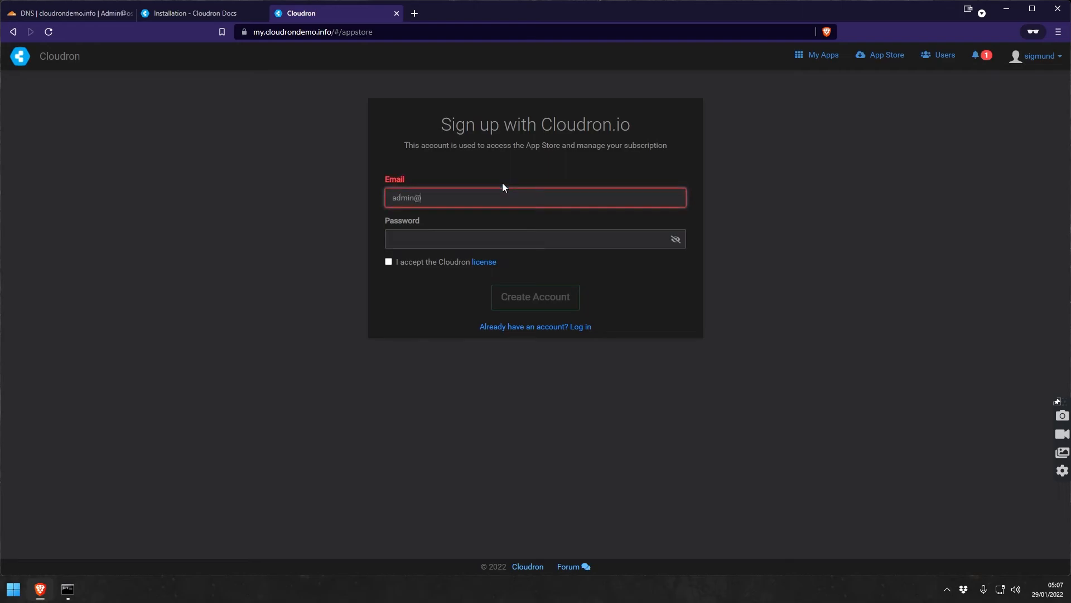
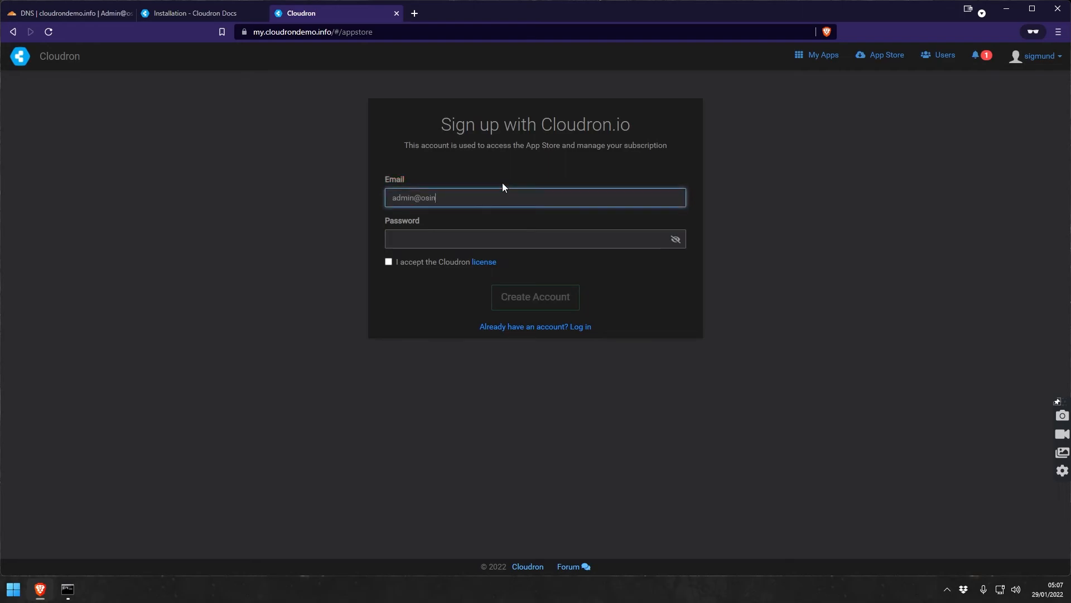
key(Tab)
text(************)
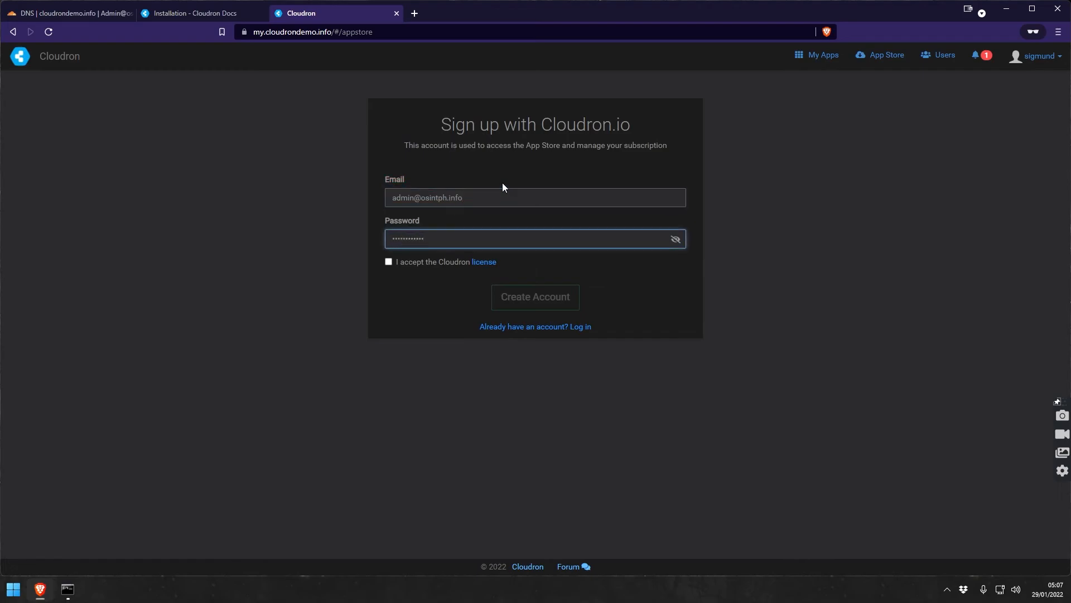
text(******)
click(389, 263)
click(511, 296)
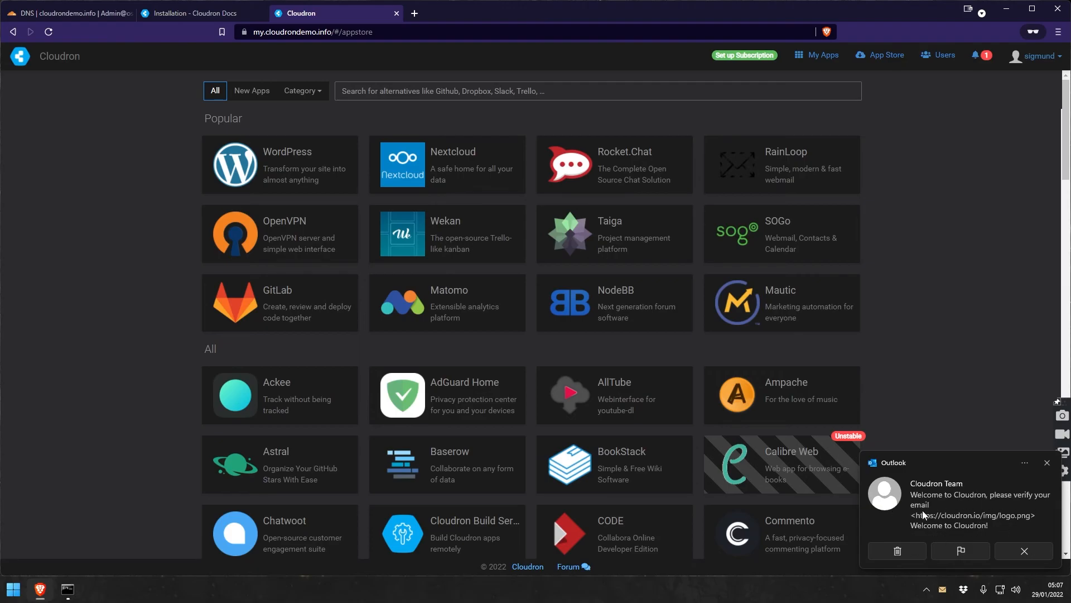
Dismiss the welcome email notice and open the cloudron.io subscription page with Premium ($15/month) and Business ($720/year) plans.
click(1013, 557)
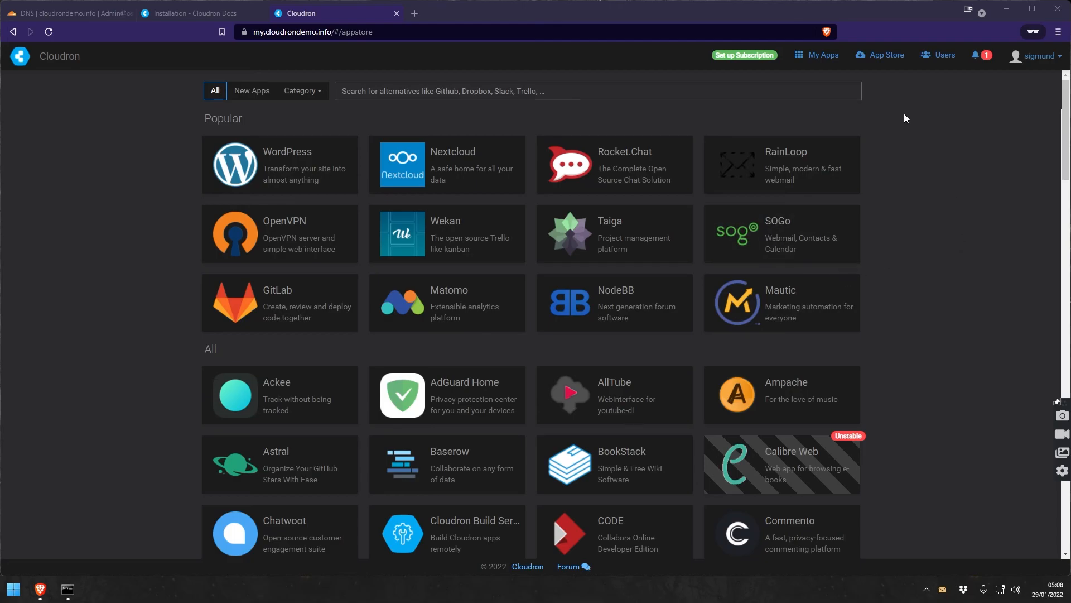
click(748, 57)
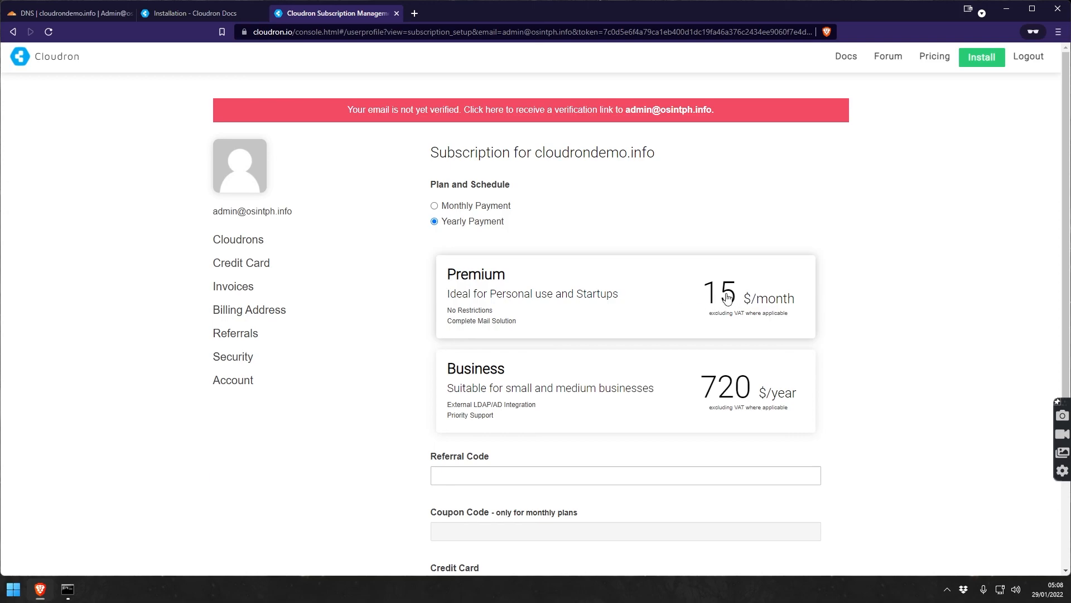
click(449, 207)
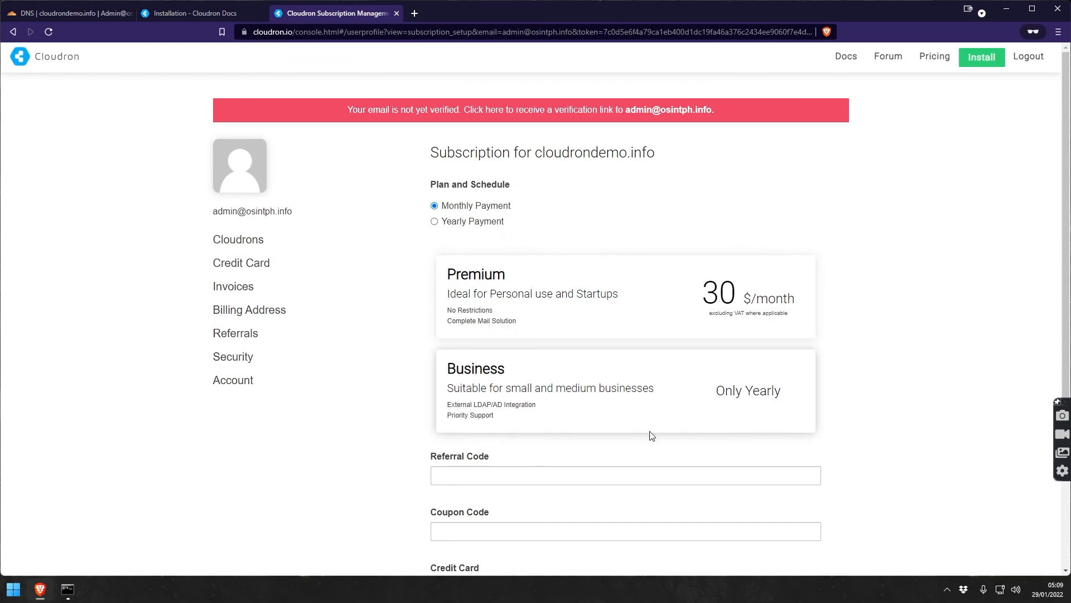
click(447, 222)
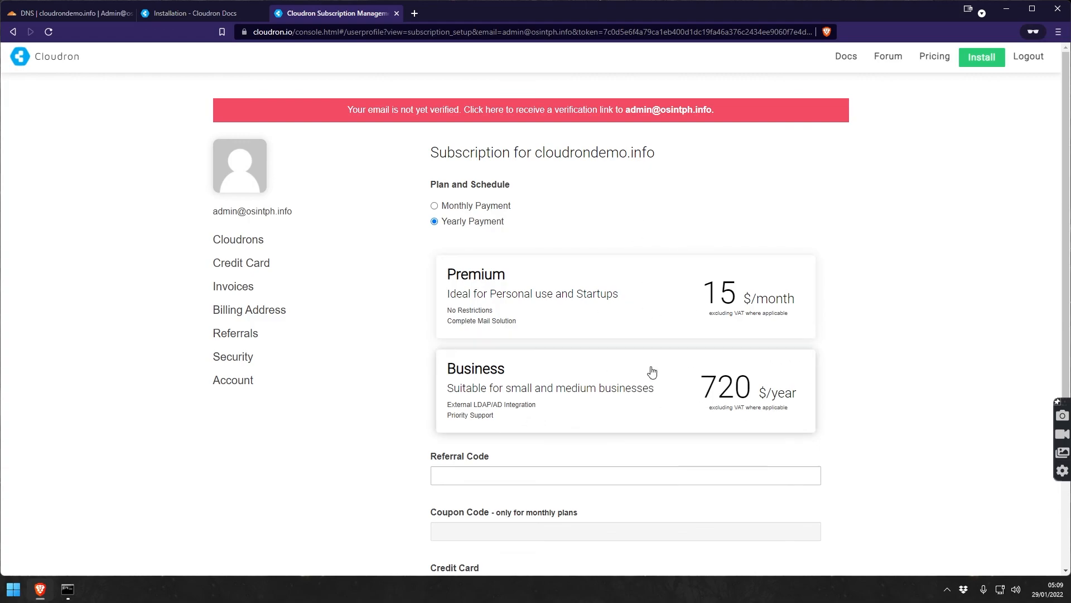
scroll(575, 362, down, 4)
scroll(476, 324, up, 4)
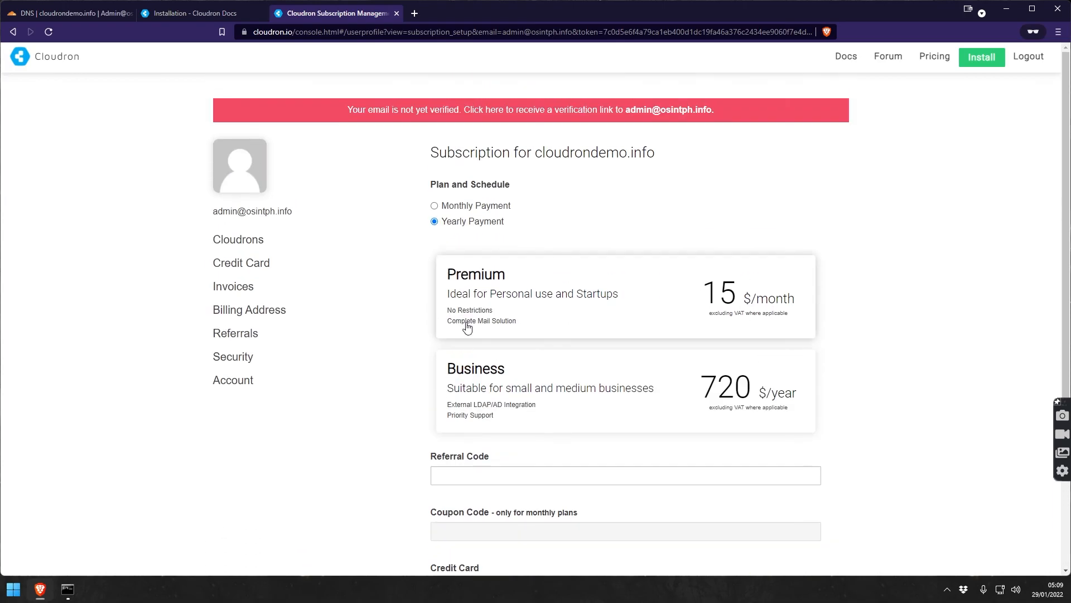